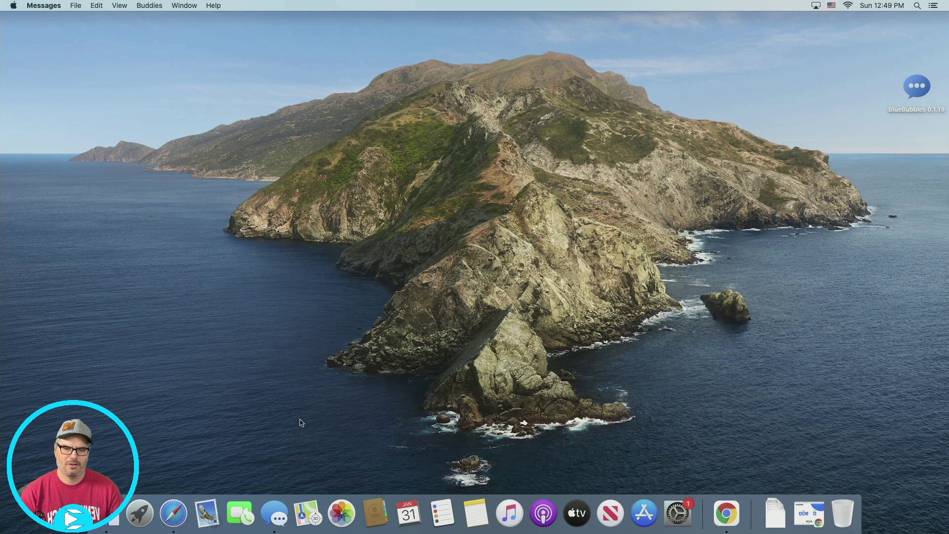
- Check the iMessage account in Messages preferences, then close Messages
{"action": "left_click", "coordinate": [274, 514]}
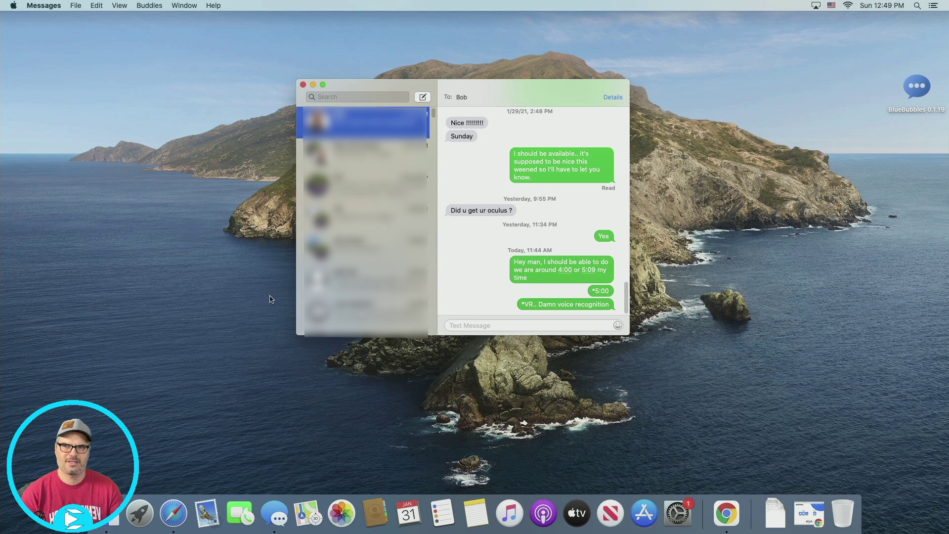
{"action": "left_click", "coordinate": [51, 7]}
{"action": "left_click", "coordinate": [66, 34]}
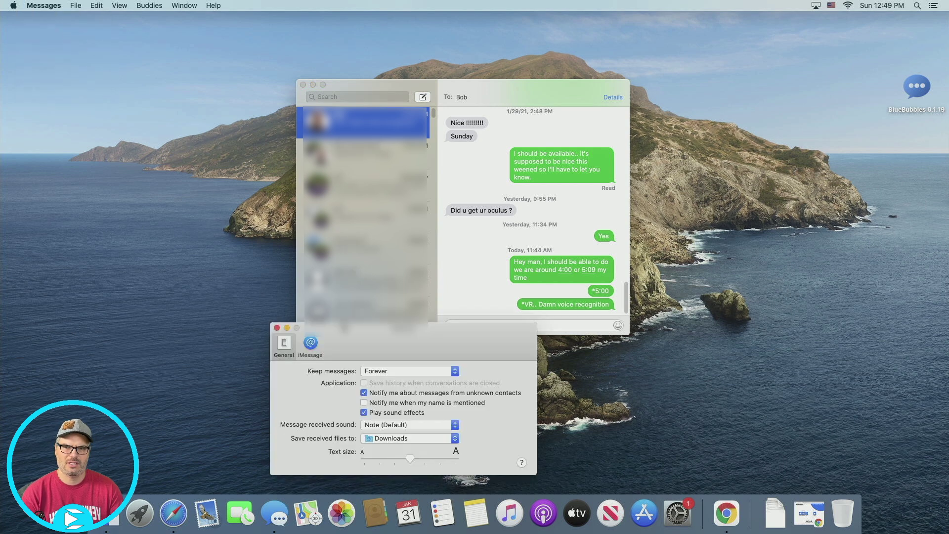
{"action": "left_click", "coordinate": [311, 344]}
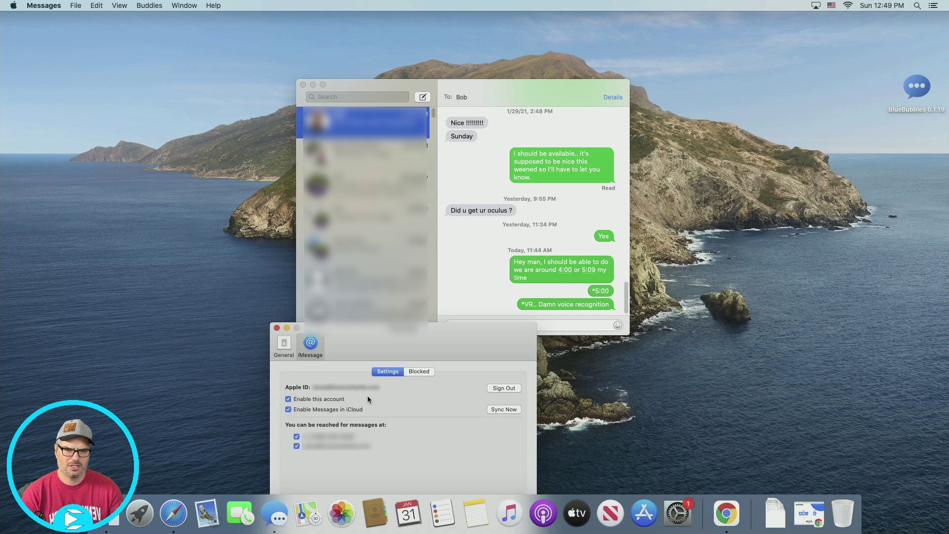
{"action": "left_click", "coordinate": [275, 328]}
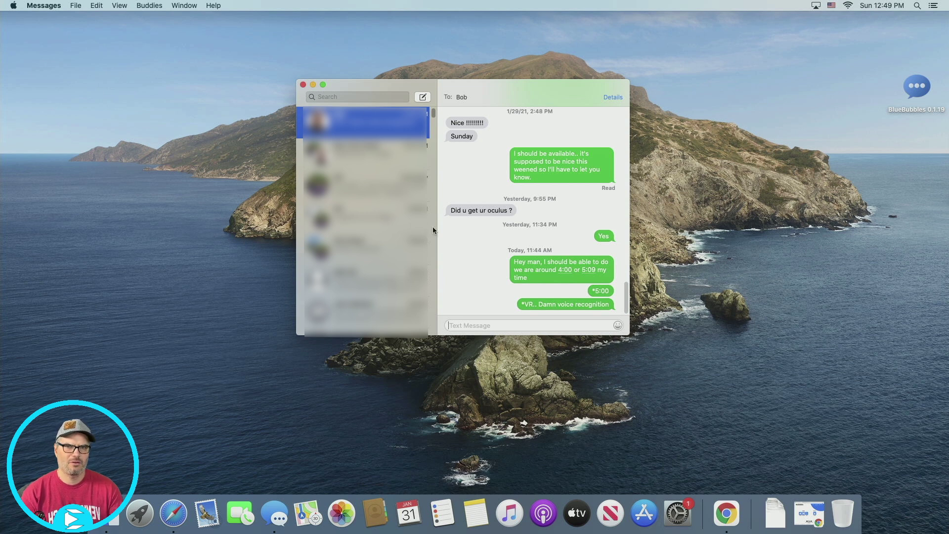
{"action": "left_click", "coordinate": [303, 85]}
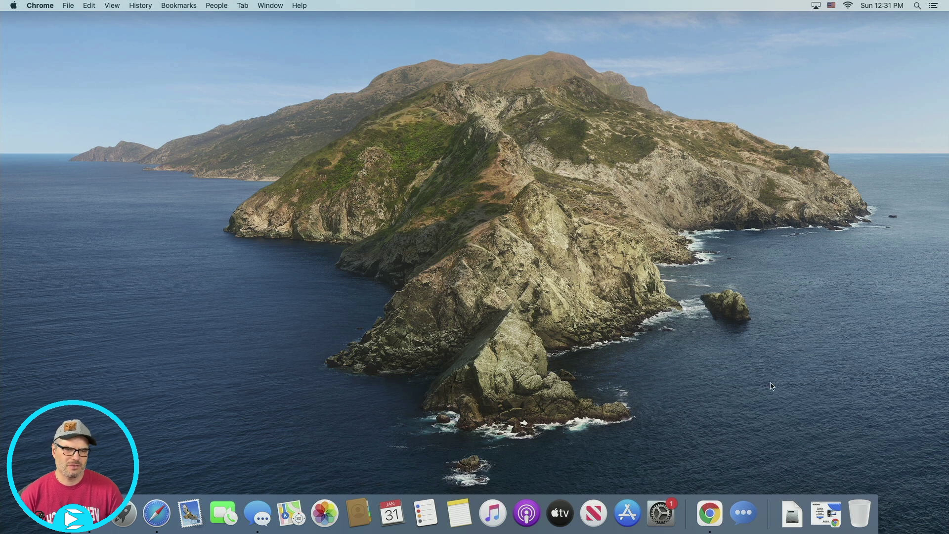
- Review the BlueBubbles installation guide in the browser and go to the downloads page
{"action": "left_click", "coordinate": [708, 514]}
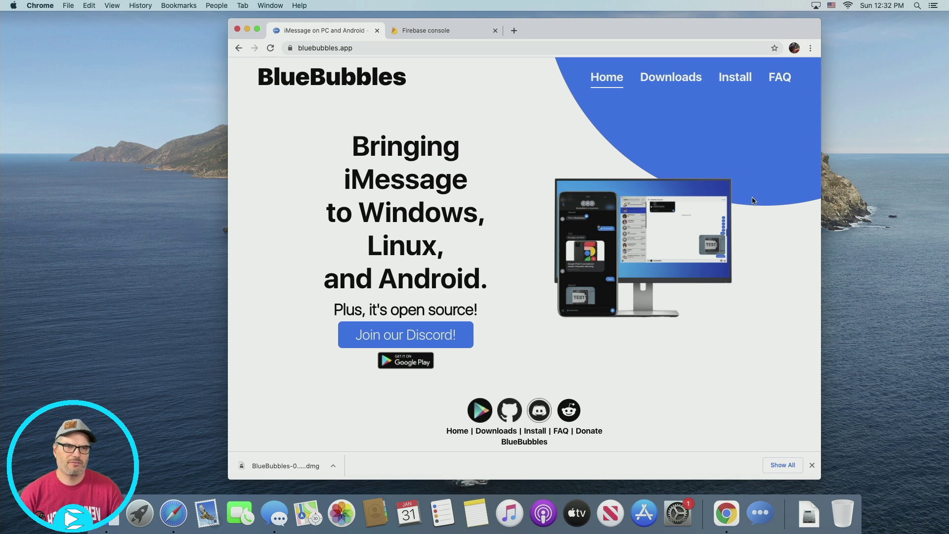
{"action": "left_click", "coordinate": [735, 79]}
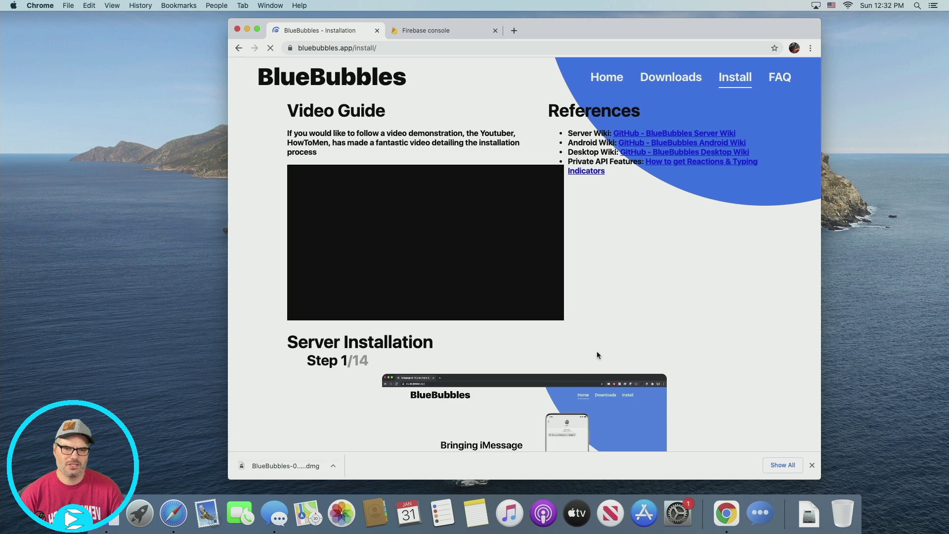
{"action": "scroll", "coordinate": [625, 356], "scroll_direction": "down", "scroll_amount": 2}
{"action": "scroll", "coordinate": [627, 355], "scroll_direction": "down", "scroll_amount": 5}
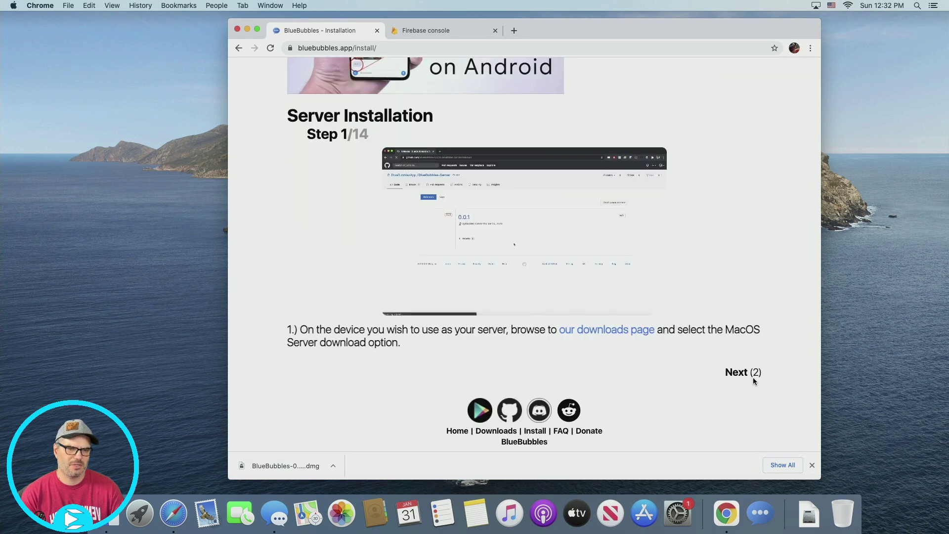
{"action": "left_click", "coordinate": [741, 372]}
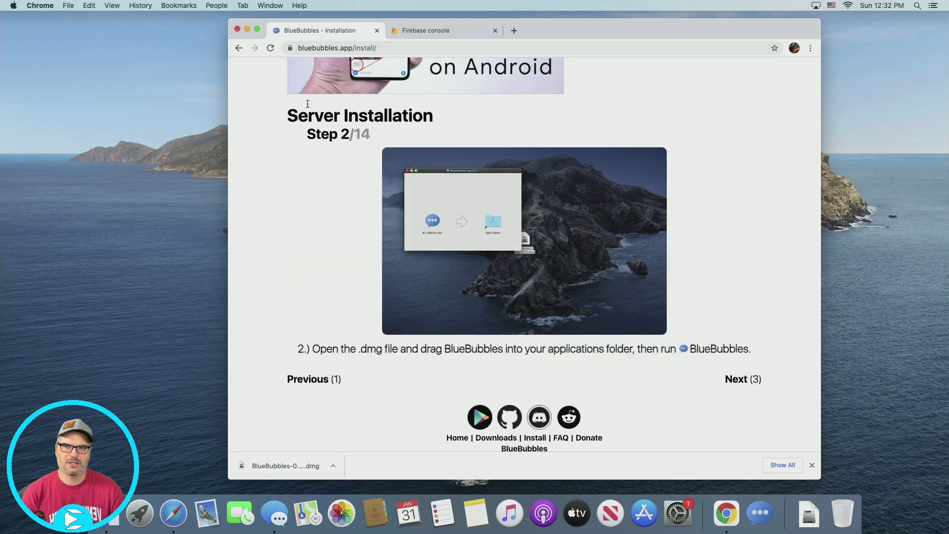
{"action": "left_click", "coordinate": [239, 48]}
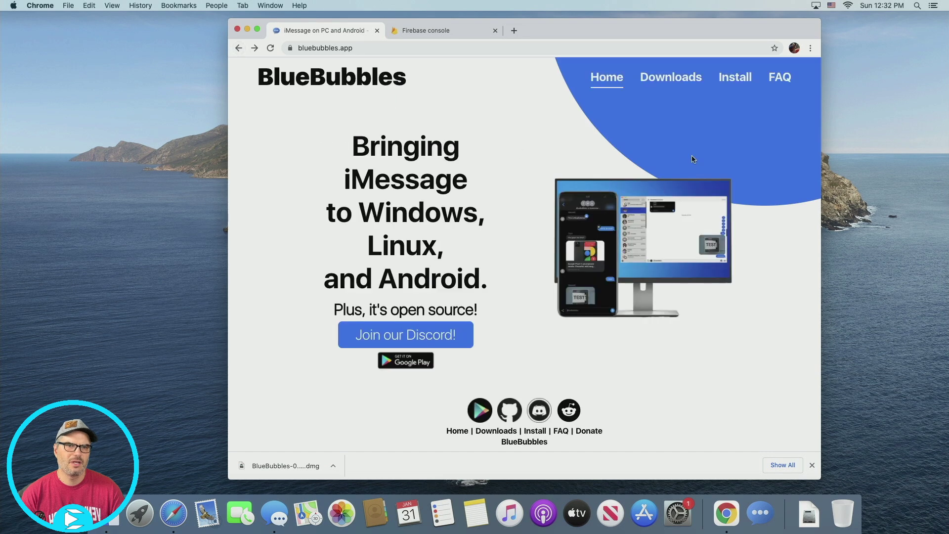
{"action": "left_click", "coordinate": [673, 80]}
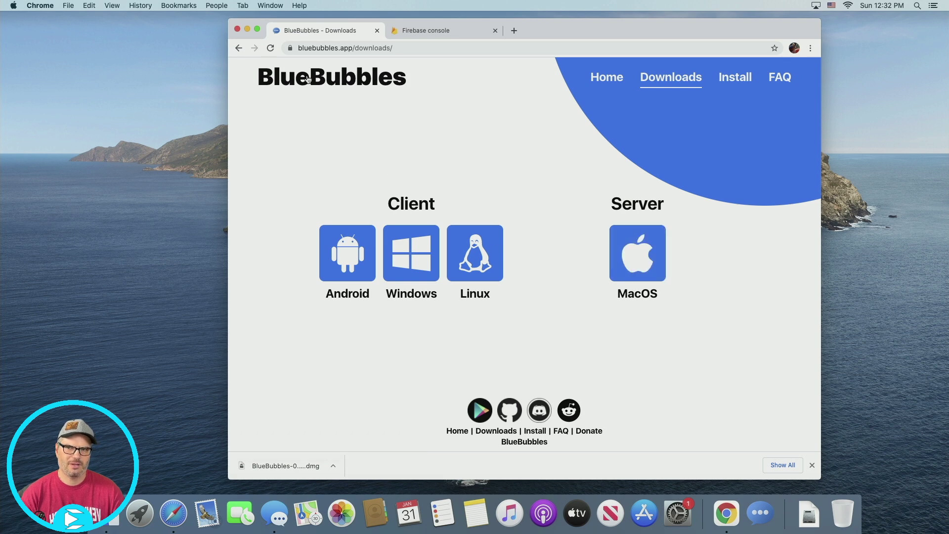
- Open BlueBubbles-0.1.19.dmg from Downloads and drag BlueBubbles into Applications
{"action": "left_click", "coordinate": [247, 29]}
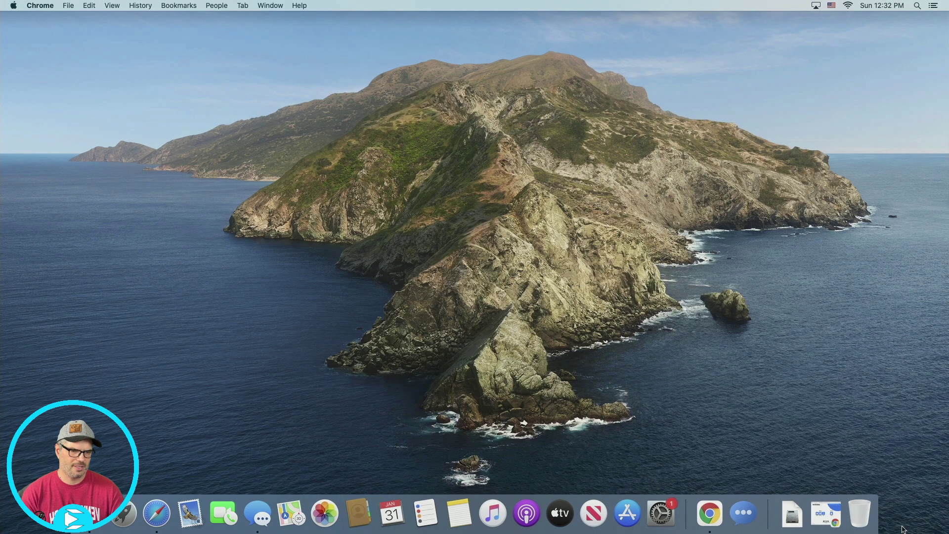
{"action": "left_click", "coordinate": [801, 520]}
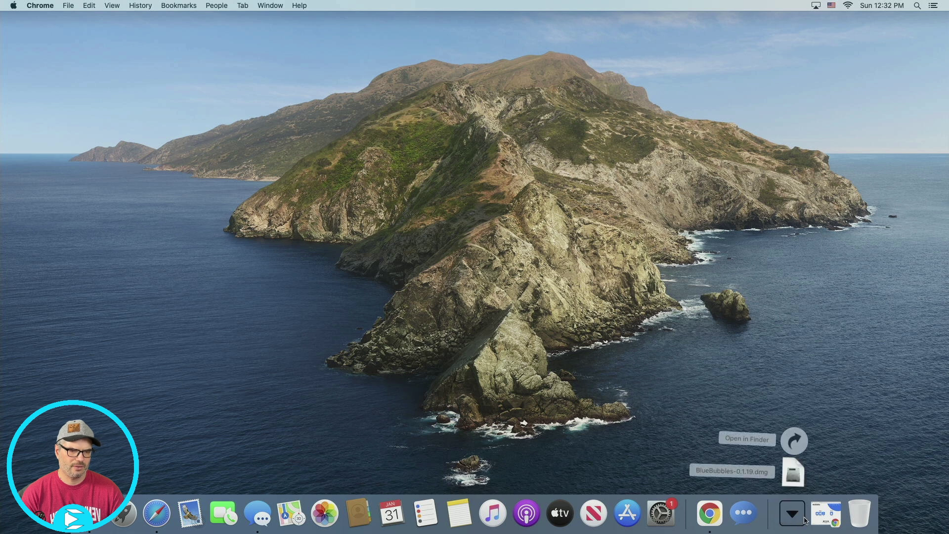
{"action": "left_click", "coordinate": [794, 472]}
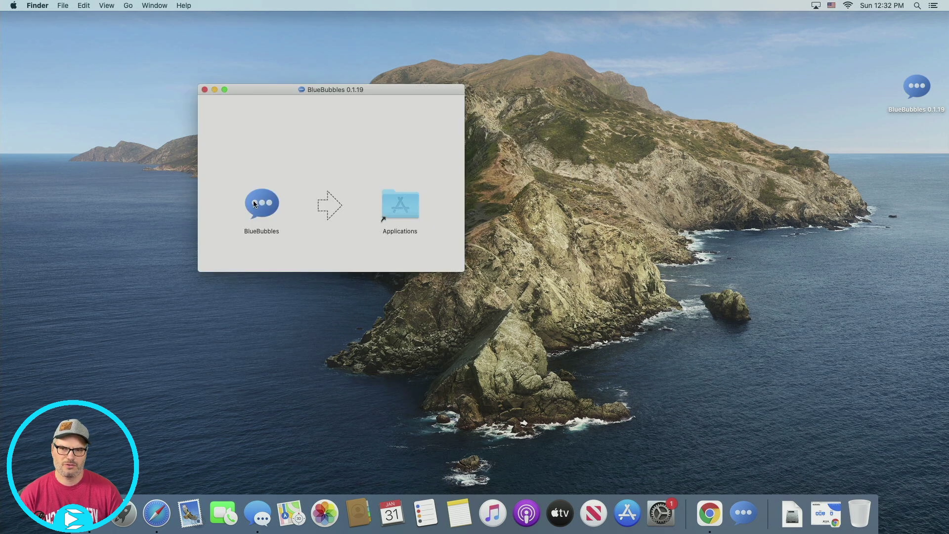
{"action": "left_click_drag", "start_coordinate": [262, 204], "coordinate": [385, 208]}
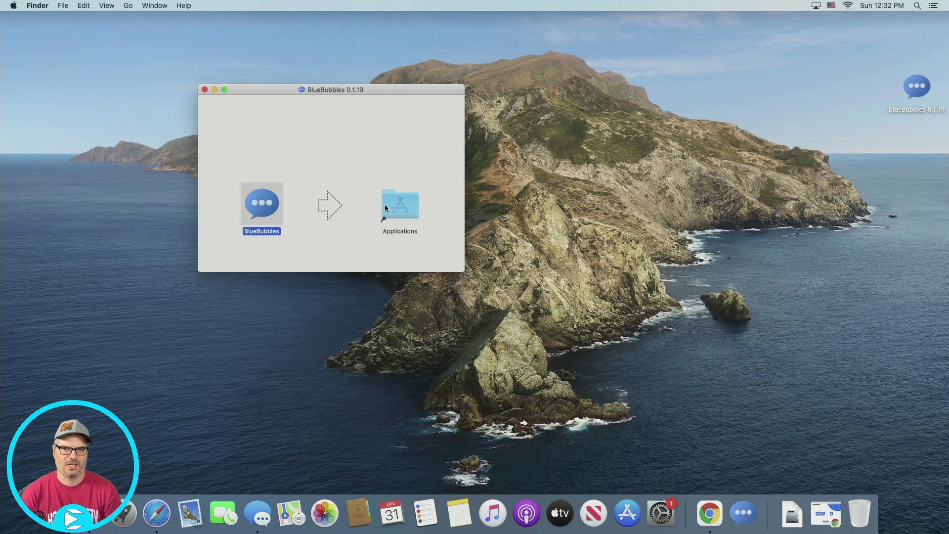
{"action": "left_click", "coordinate": [205, 90]}
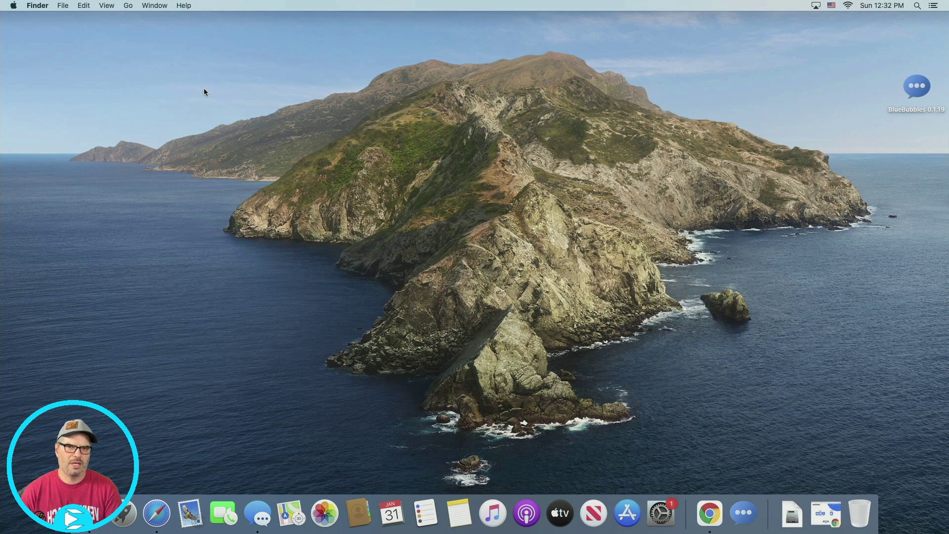
- Launch BlueBubbles through Spotlight ('blu') and approve opening the downloaded app
{"action": "key", "text": "super+space"}
{"action": "type", "text": "blu"}
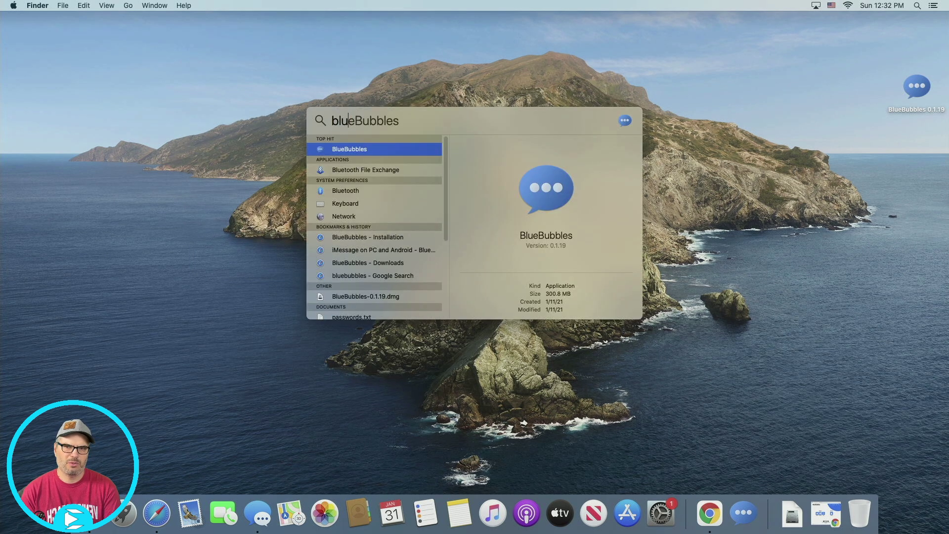
{"action": "key", "text": "Return"}
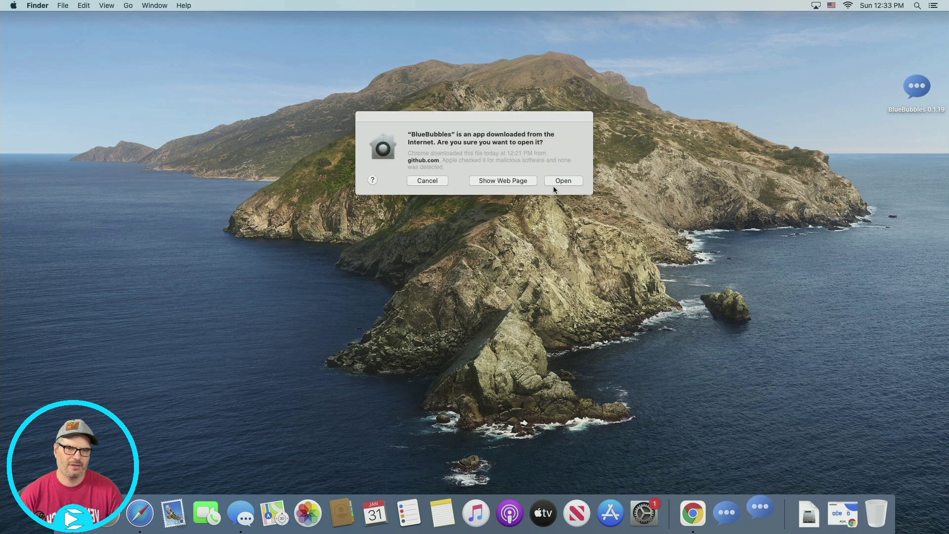
{"action": "left_click", "coordinate": [558, 184]}
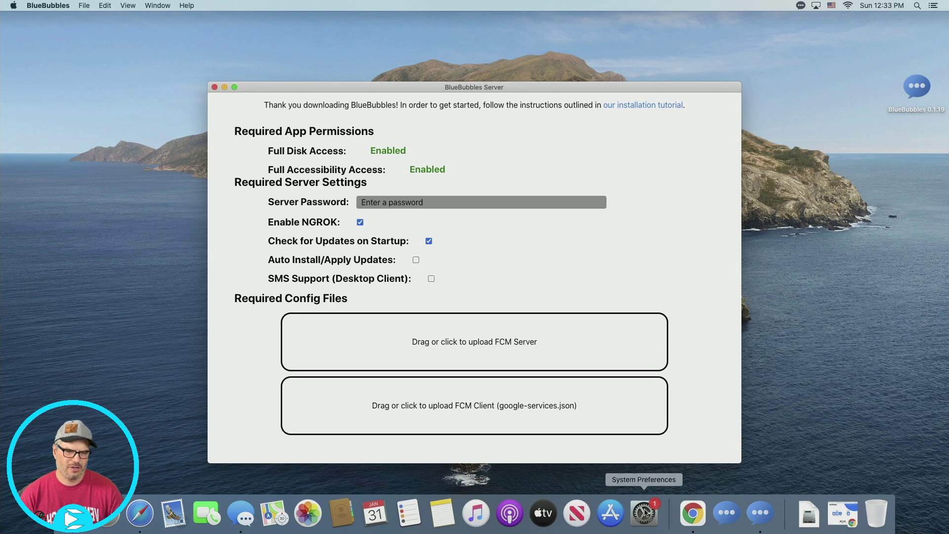
- Unlock Security & Privacy with the admin password and grant BlueBubbles Full Disk Access
{"action": "left_click", "coordinate": [657, 516]}
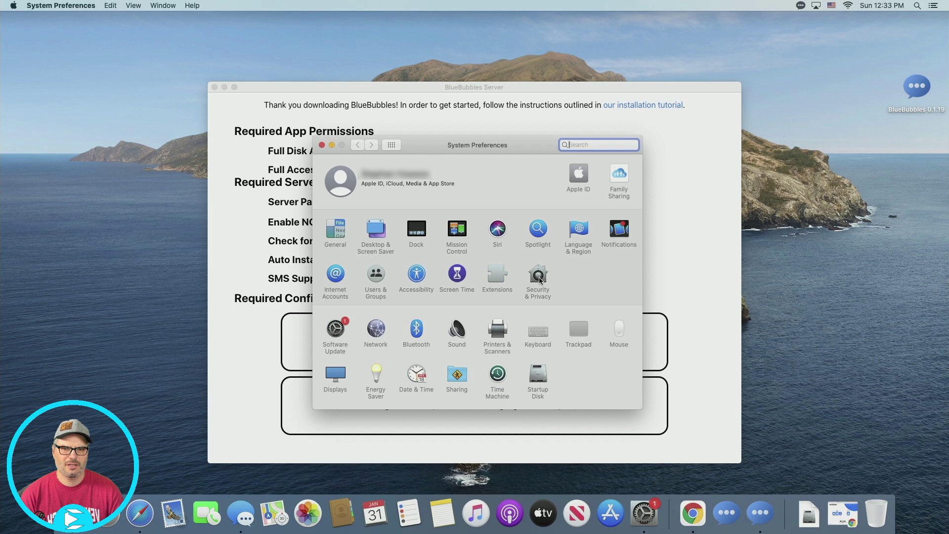
{"action": "left_click", "coordinate": [539, 279]}
{"action": "scroll", "coordinate": [399, 349], "scroll_direction": "down", "scroll_amount": 5}
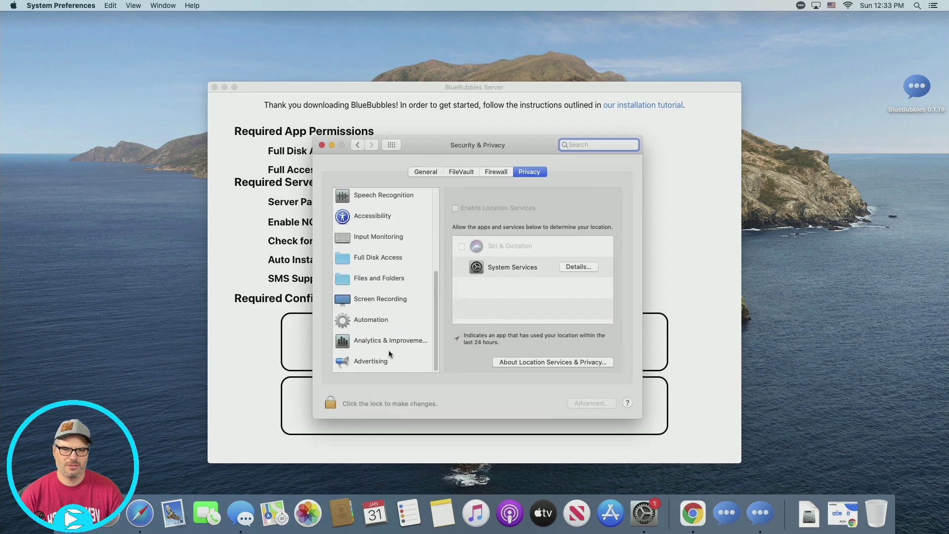
{"action": "left_click", "coordinate": [382, 254]}
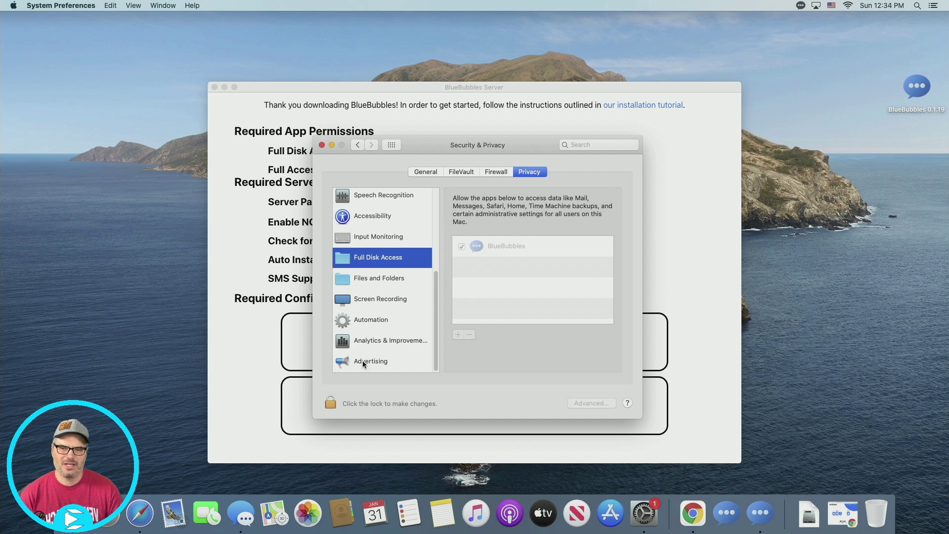
{"action": "left_click", "coordinate": [329, 403]}
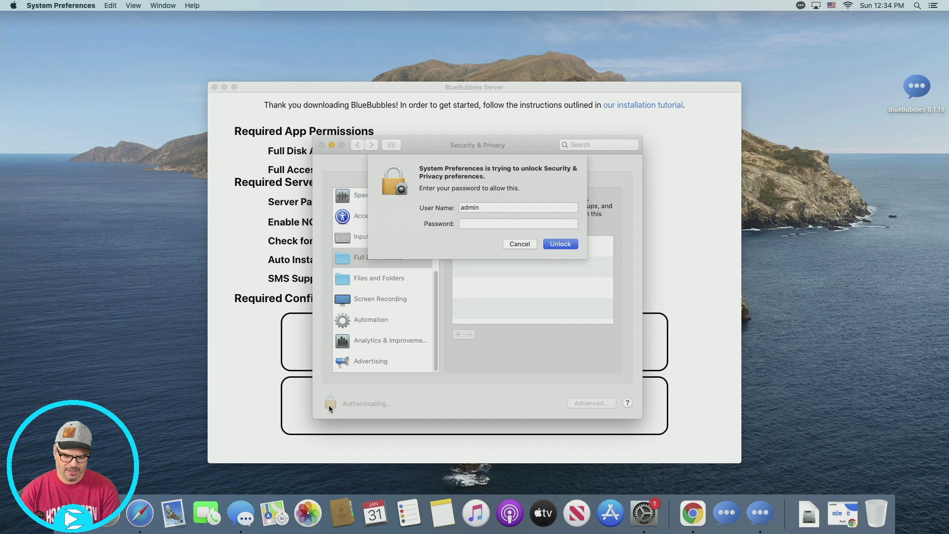
{"action": "type", "text": "**********"}
{"action": "key", "text": "Return"}
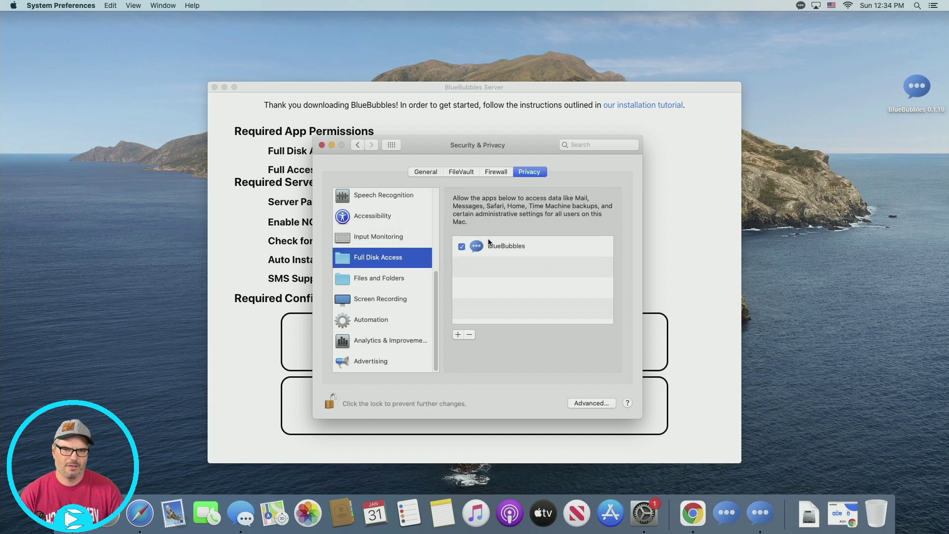
{"action": "left_click", "coordinate": [322, 145]}
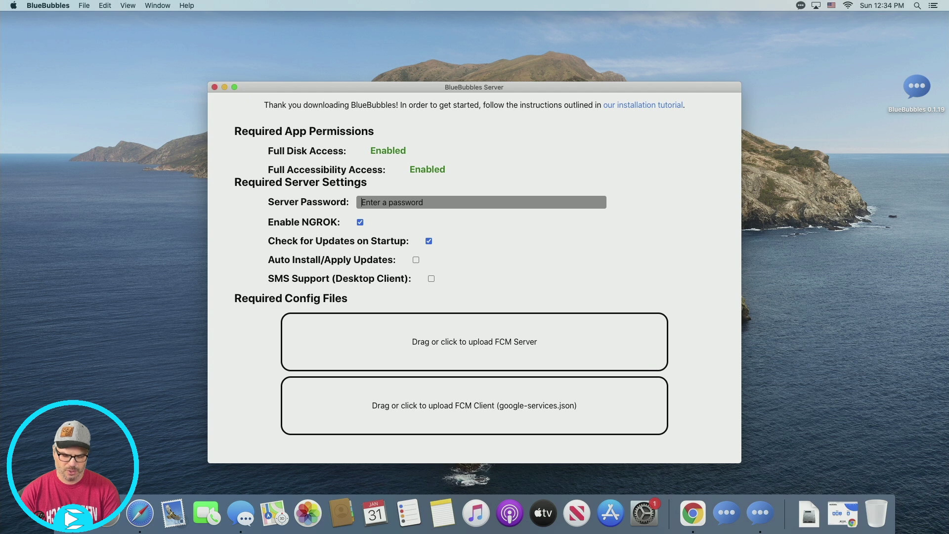
- Enter a server password and enable SMS Support for the desktop client
{"action": "type", "text": "password"}
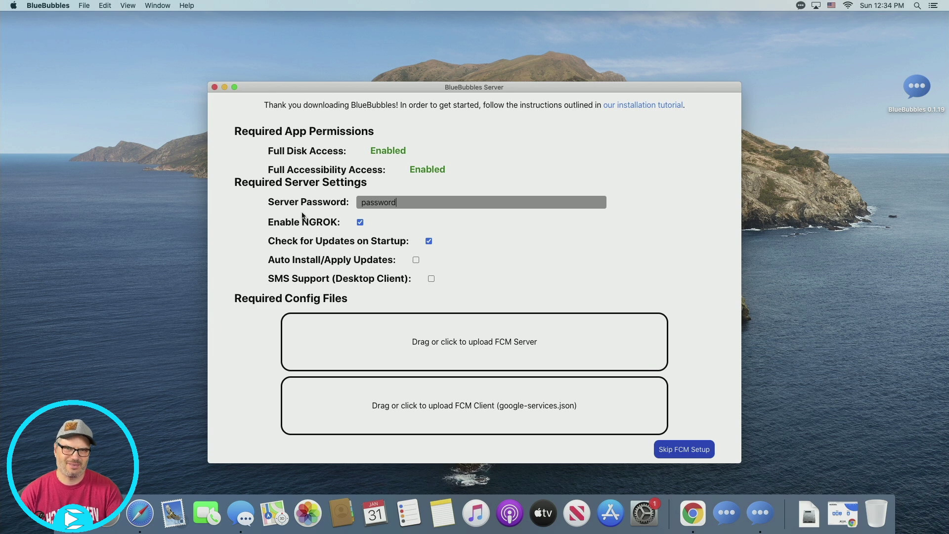
{"action": "left_click", "coordinate": [431, 278]}
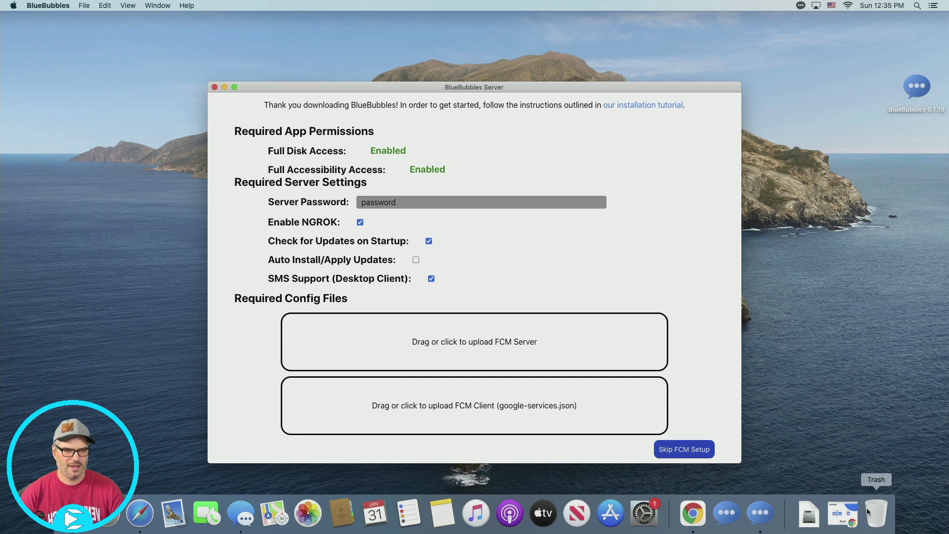
- In the Firebase console tab, create project 'BlueBubbles' with Google Analytics switched off
{"action": "left_click", "coordinate": [832, 519]}
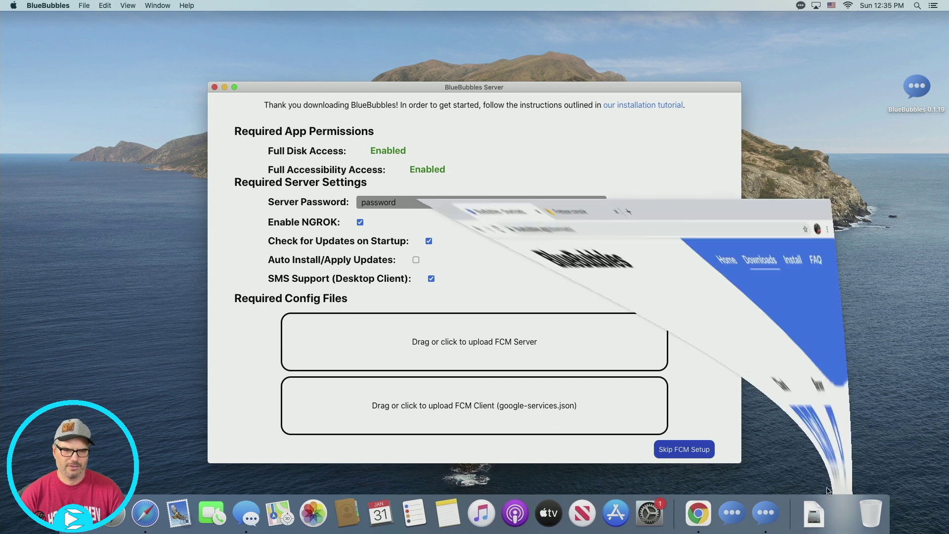
{"action": "left_click", "coordinate": [460, 30]}
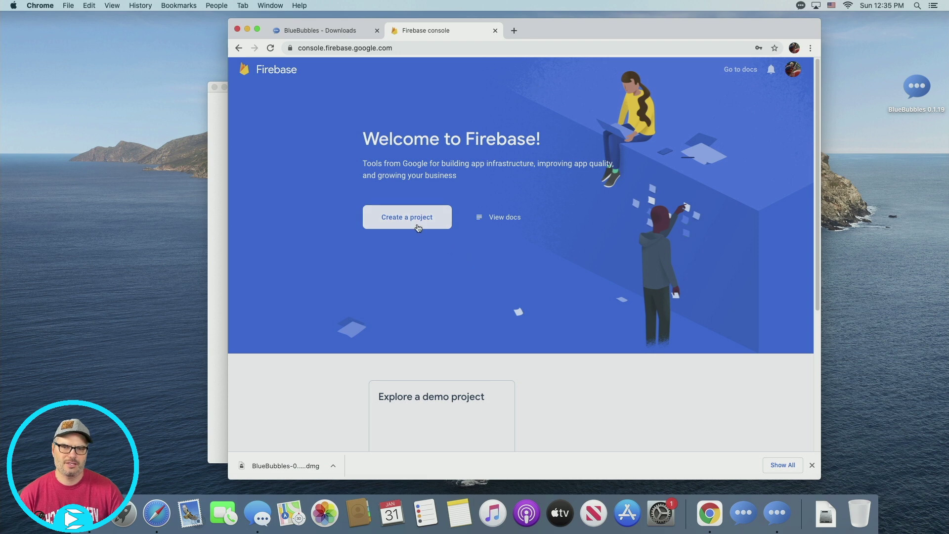
{"action": "left_click", "coordinate": [417, 226]}
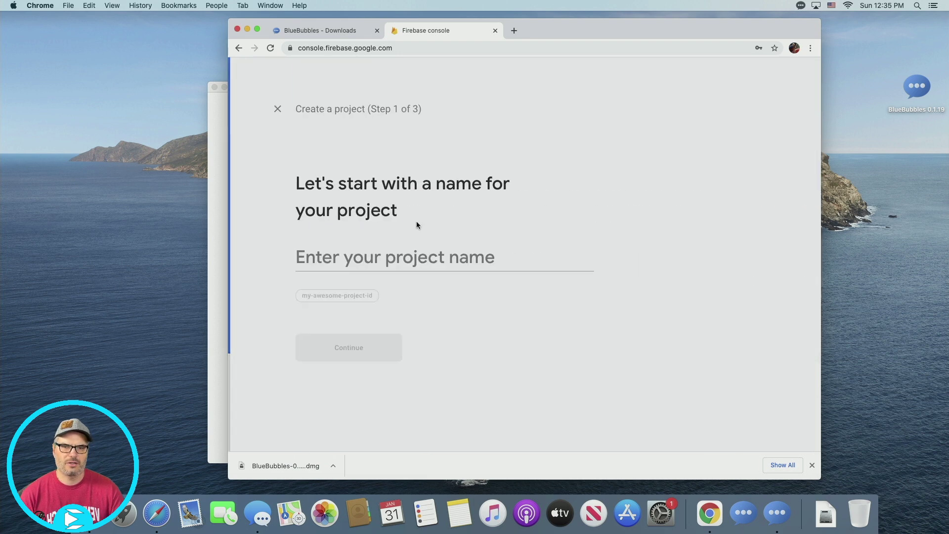
{"action": "left_click", "coordinate": [423, 258]}
{"action": "type", "text": "BlueB"}
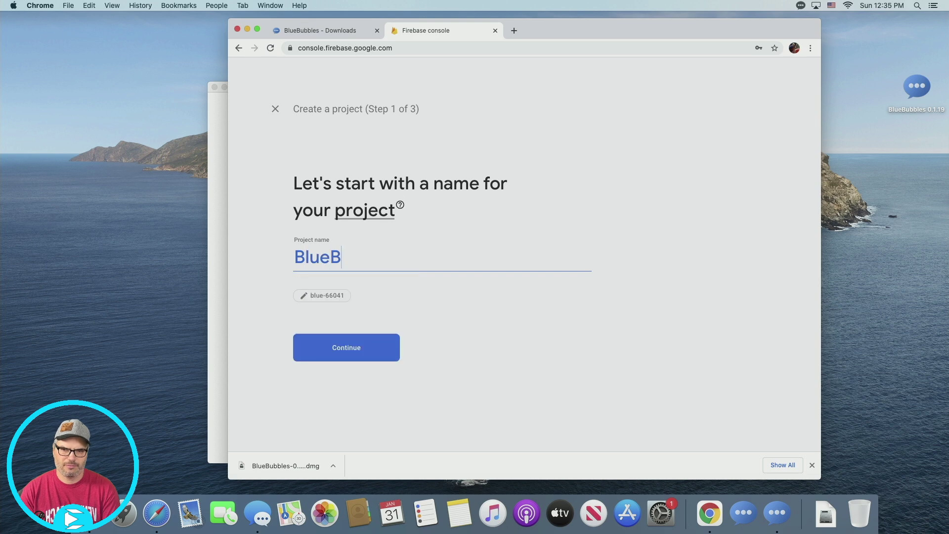
{"action": "type", "text": "ubbles"}
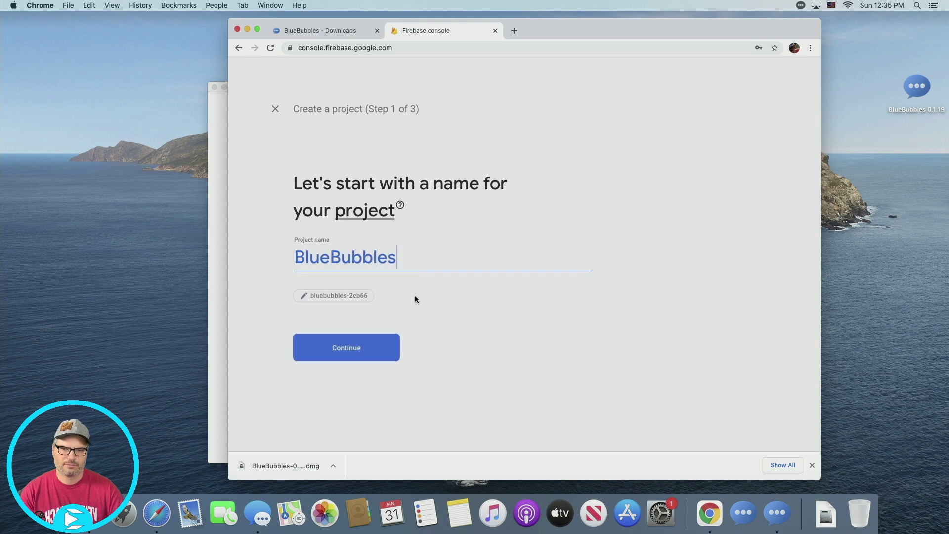
{"action": "left_click", "coordinate": [365, 356]}
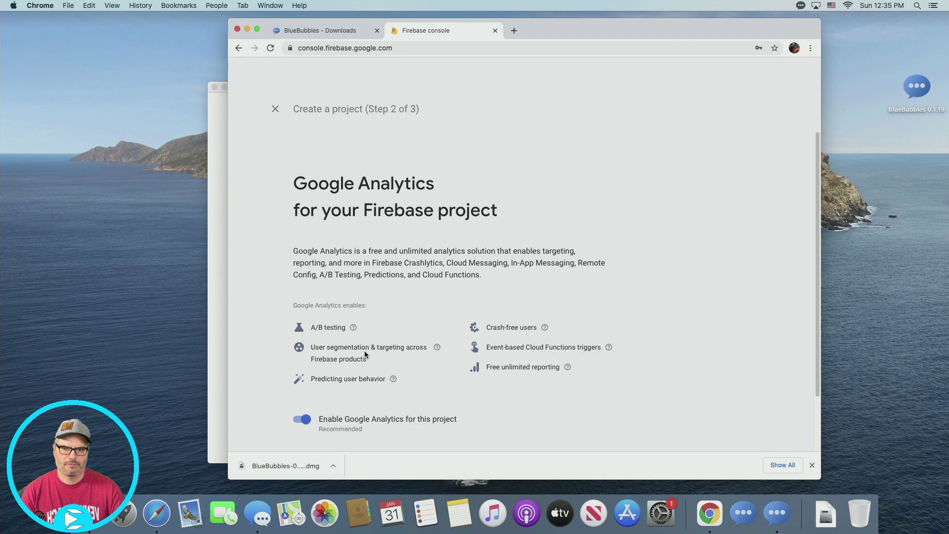
{"action": "left_click", "coordinate": [303, 420]}
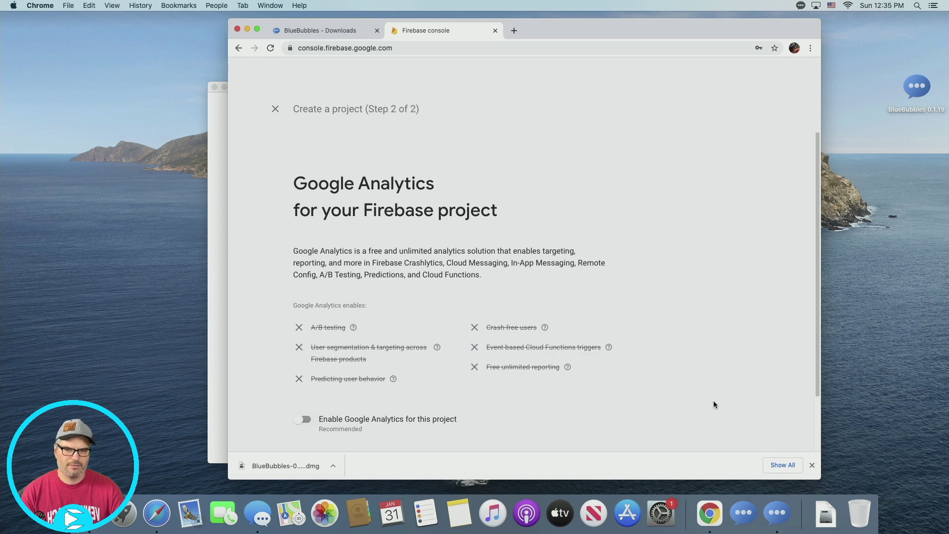
{"action": "scroll", "coordinate": [737, 381], "scroll_direction": "down", "scroll_amount": 2}
{"action": "left_click", "coordinate": [574, 405]}
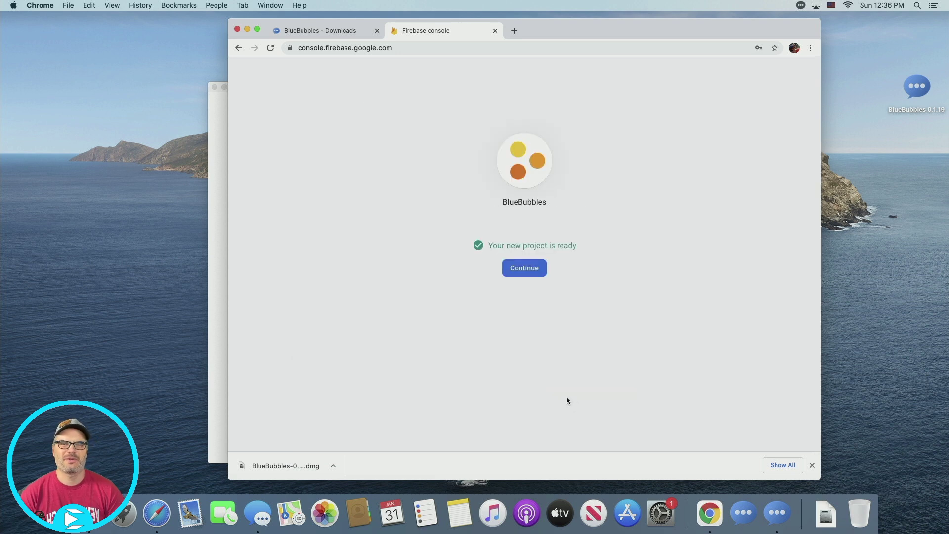
- Create a Realtime Database in us-central1 that starts in locked mode
{"action": "left_click", "coordinate": [526, 271]}
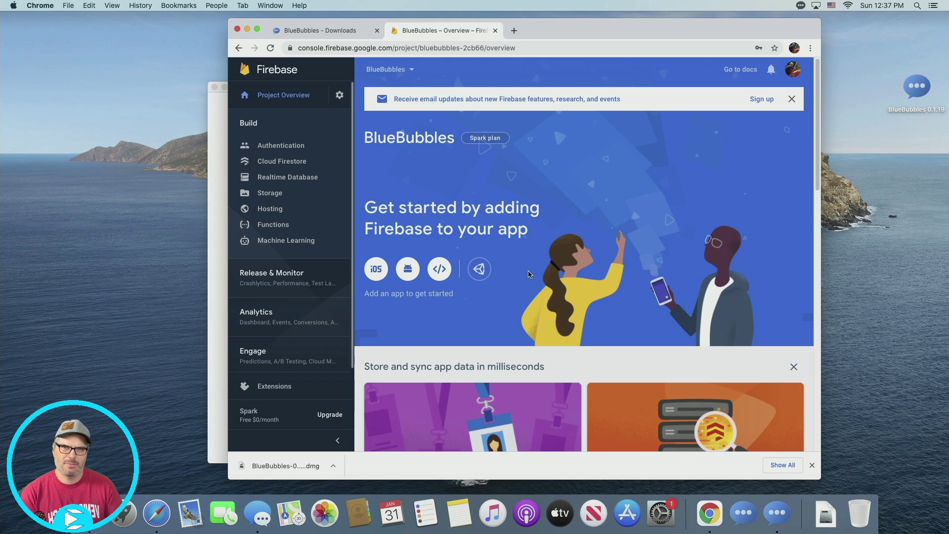
{"action": "left_click", "coordinate": [316, 181]}
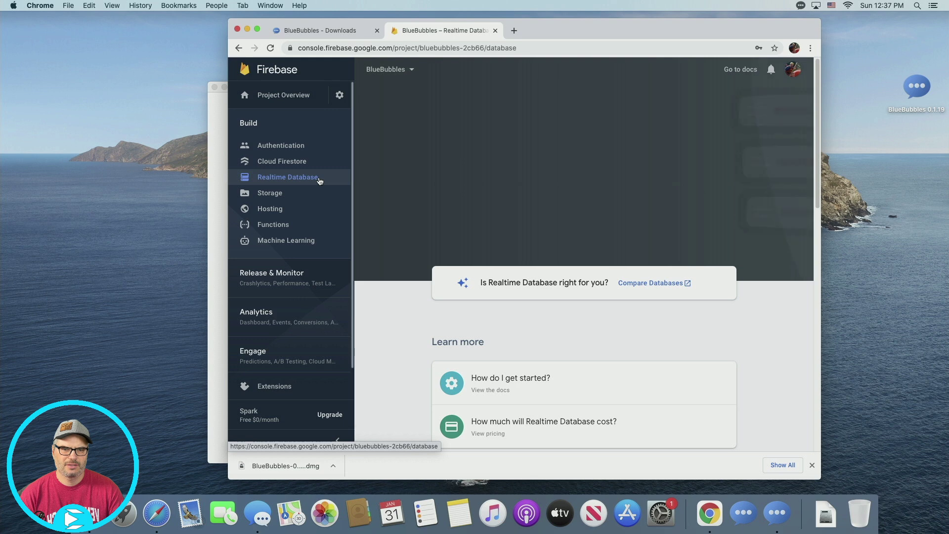
{"action": "left_click", "coordinate": [470, 196]}
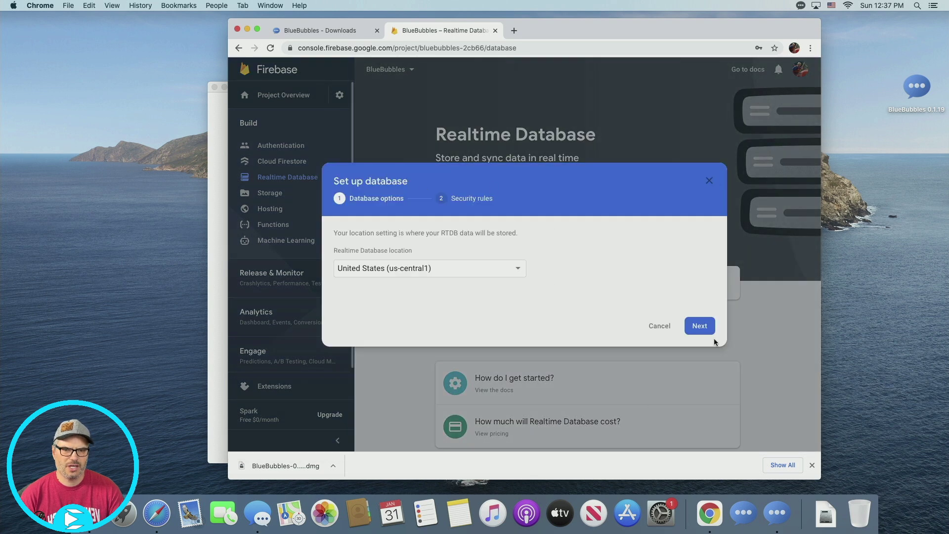
{"action": "left_click", "coordinate": [694, 330]}
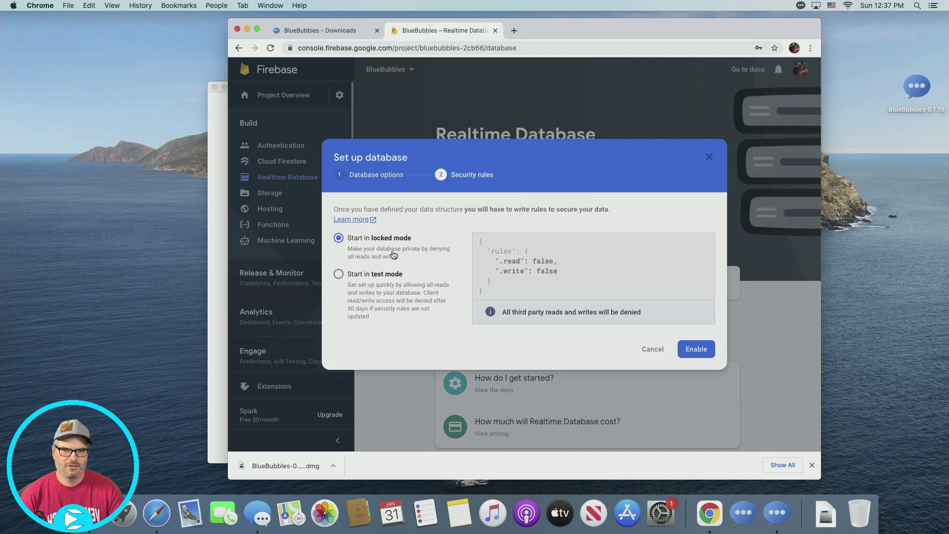
{"action": "left_click", "coordinate": [695, 349]}
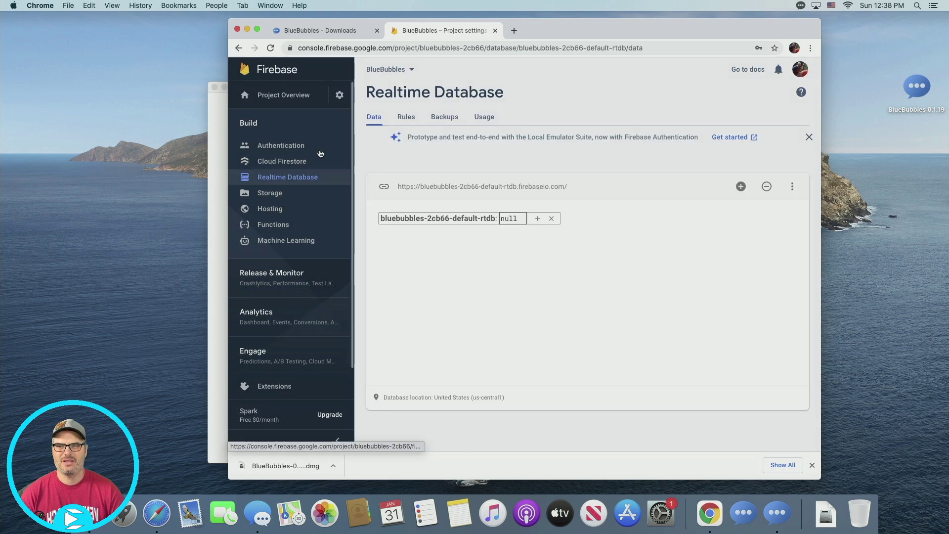
{"action": "left_click", "coordinate": [340, 94]}
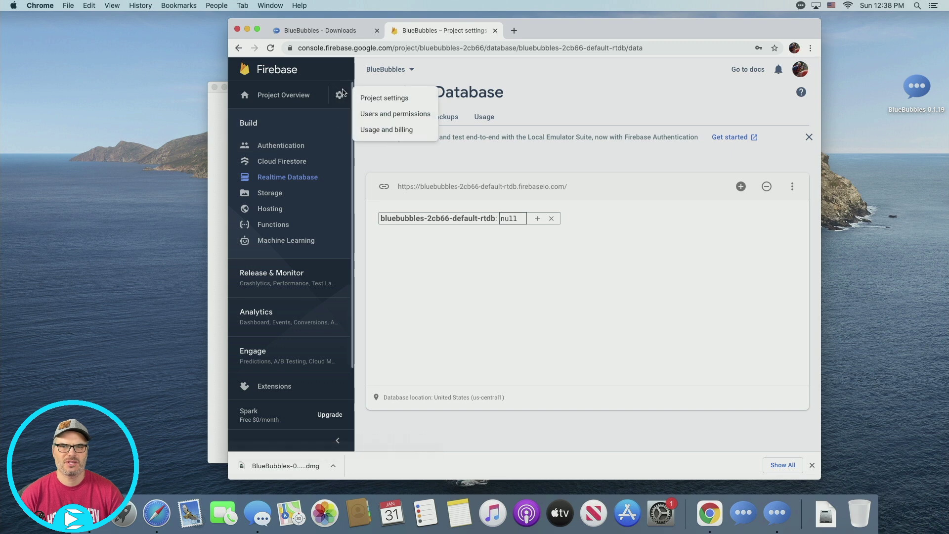
- Generate a new Admin SDK private key under Service accounts and download its JSON
{"action": "left_click", "coordinate": [395, 98]}
{"action": "left_click", "coordinate": [560, 116]}
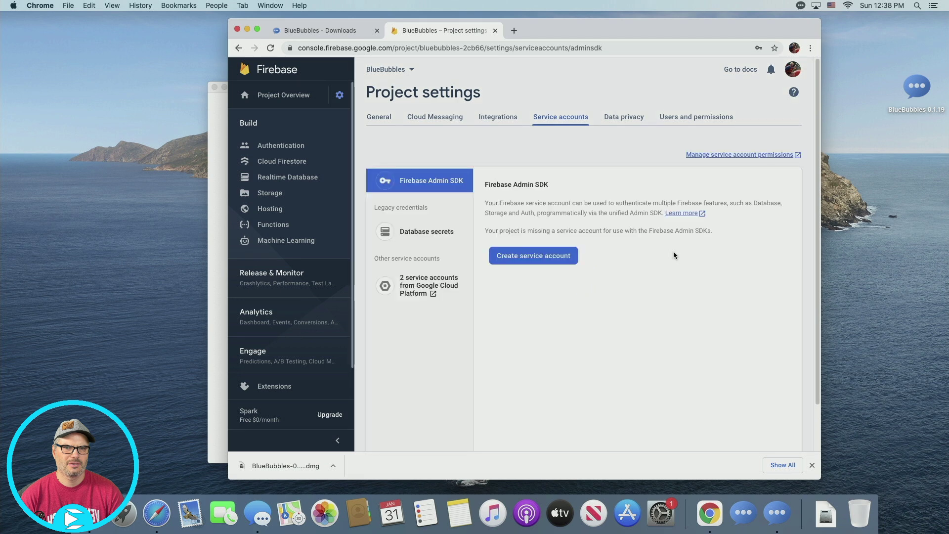
{"action": "scroll", "coordinate": [668, 281], "scroll_direction": "down", "scroll_amount": 3}
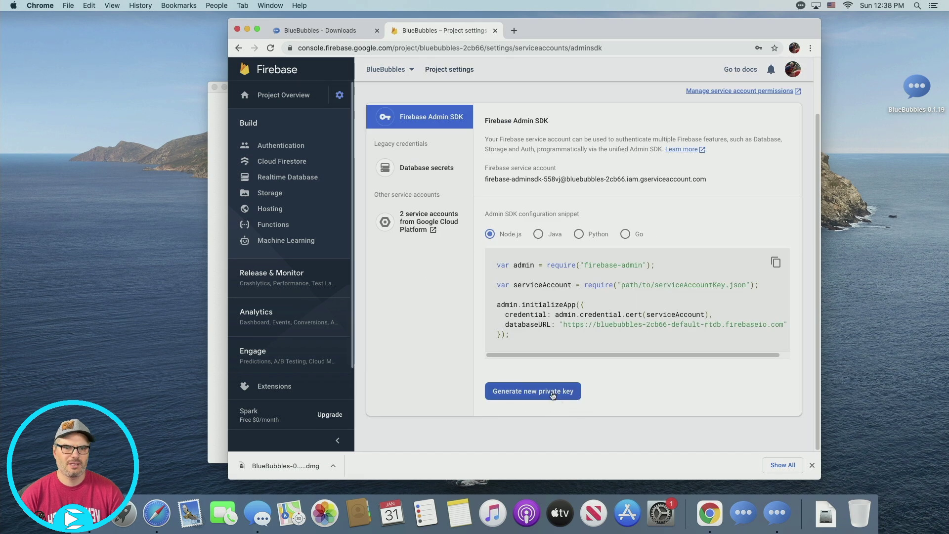
{"action": "left_click", "coordinate": [553, 393]}
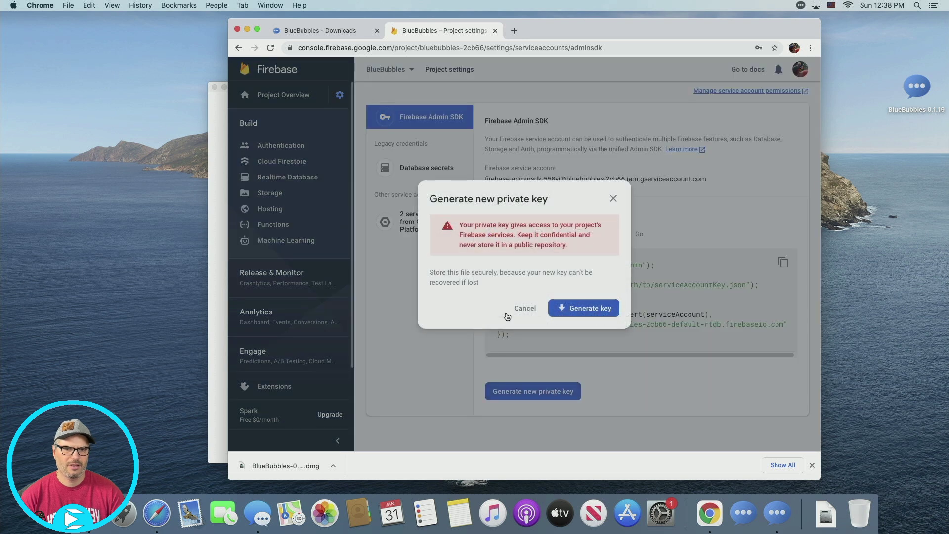
{"action": "left_click", "coordinate": [576, 306]}
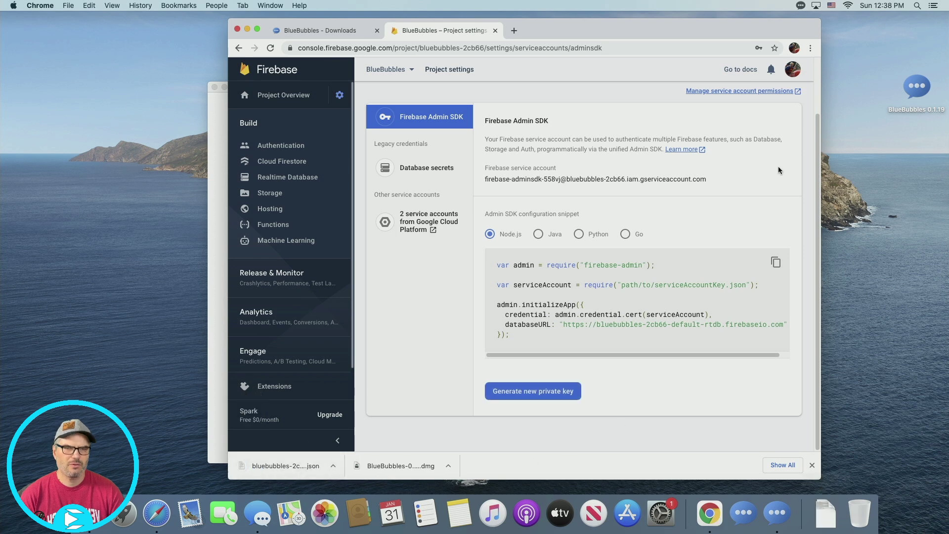
- Drag the downloaded bluebubbles key JSON from Downloads onto the FCM Server drop zone
{"action": "left_click", "coordinate": [246, 30]}
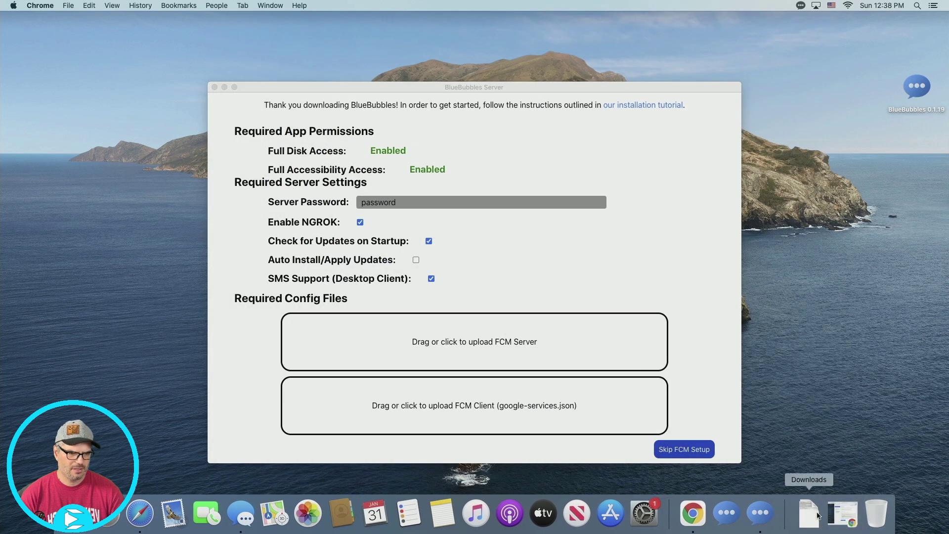
{"action": "left_click", "coordinate": [817, 515]}
{"action": "left_click", "coordinate": [814, 405]}
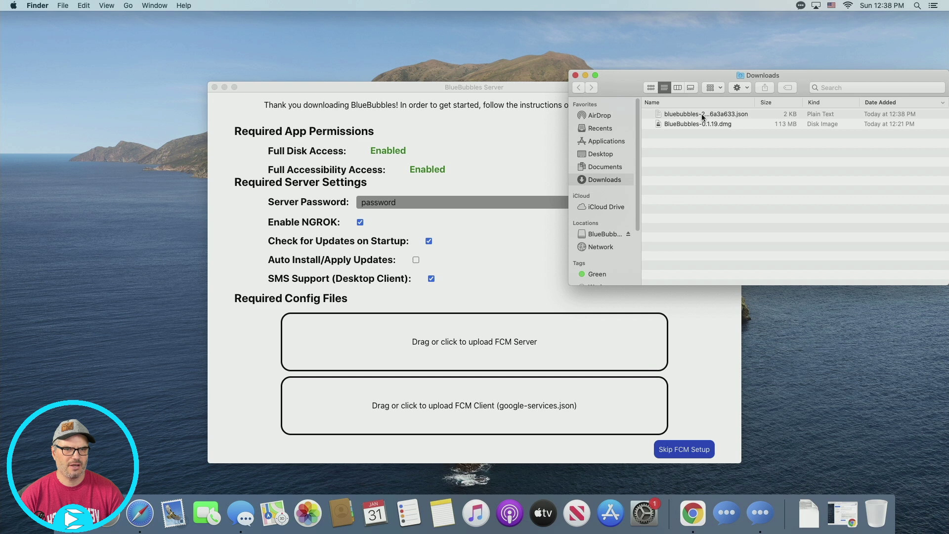
{"action": "left_click_drag", "start_coordinate": [704, 118], "coordinate": [444, 348]}
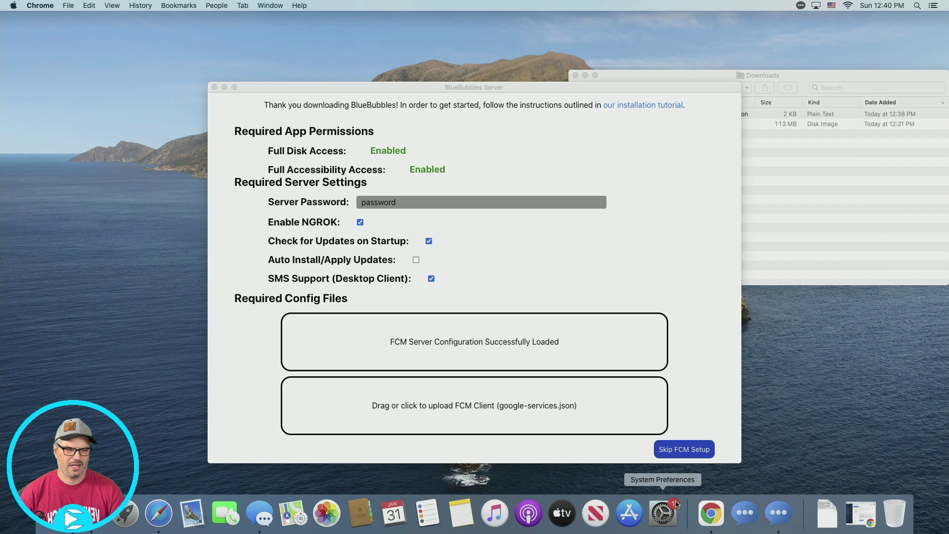
{"action": "left_click", "coordinate": [717, 514]}
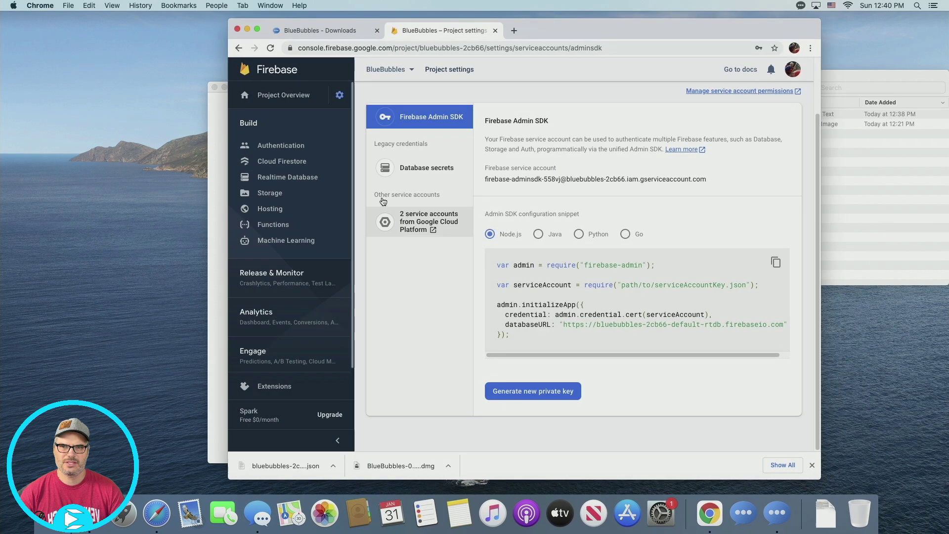
- Add Android app com.eevnos.bluebubbles in project settings and download google-services.json
{"action": "left_click", "coordinate": [339, 95]}
{"action": "left_click", "coordinate": [412, 96]}
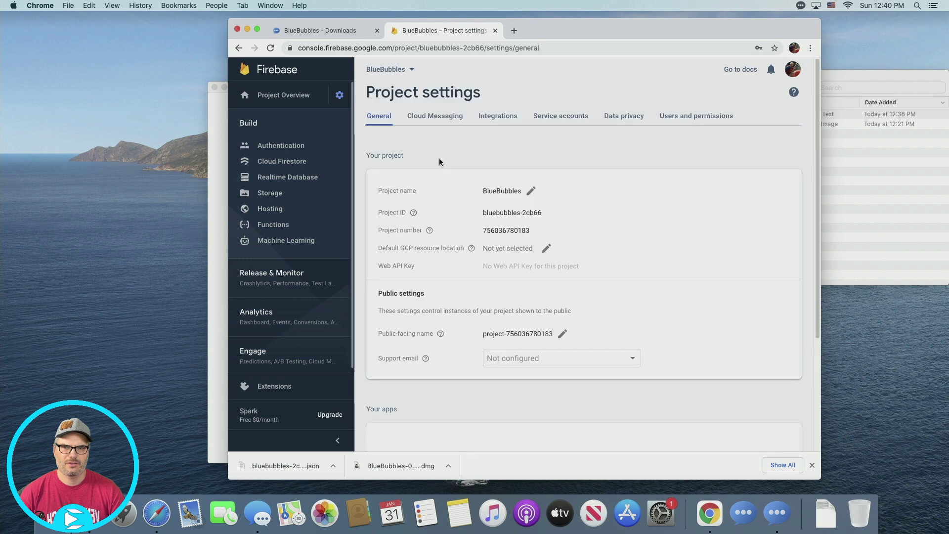
{"action": "scroll", "coordinate": [657, 284], "scroll_direction": "down", "scroll_amount": 3}
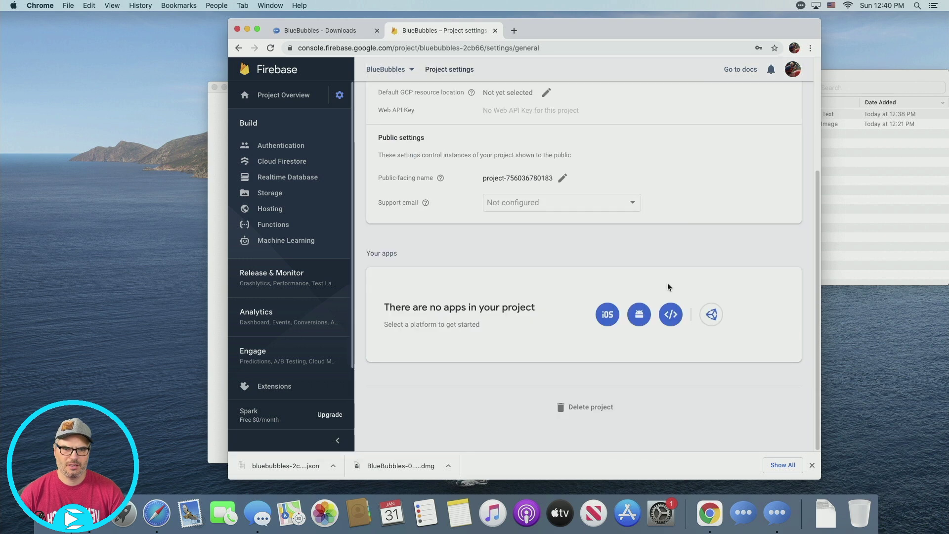
{"action": "left_click", "coordinate": [645, 321]}
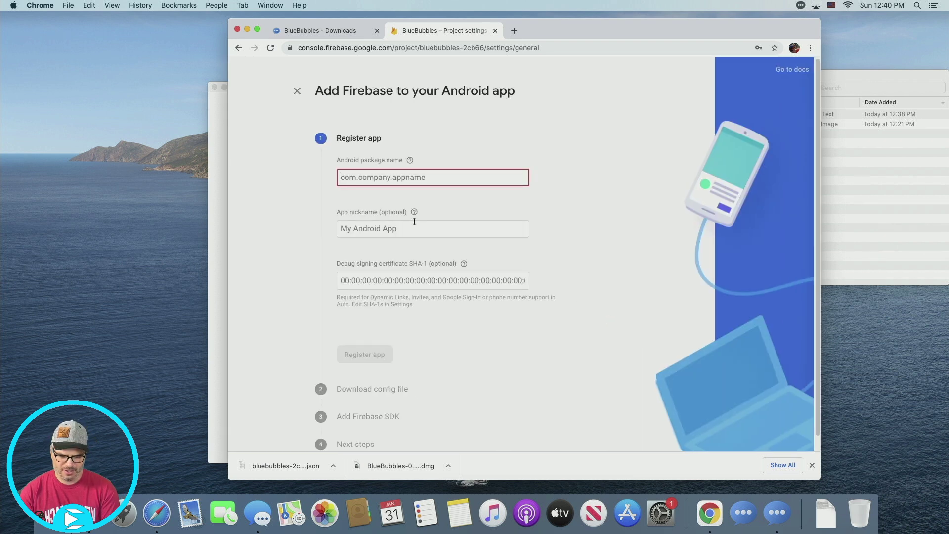
{"action": "type", "text": "com."}
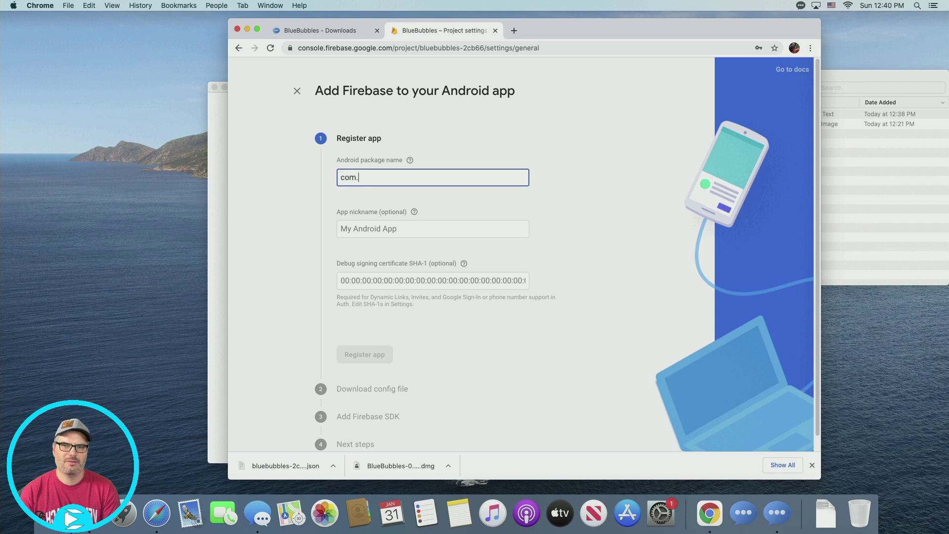
{"action": "type", "text": "eevnos"}
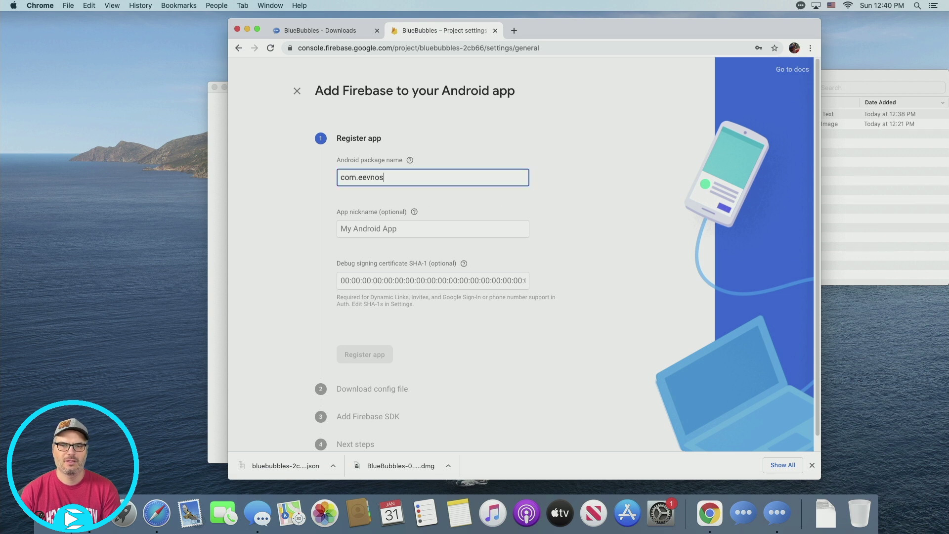
{"action": "type", "text": ".bluebu"}
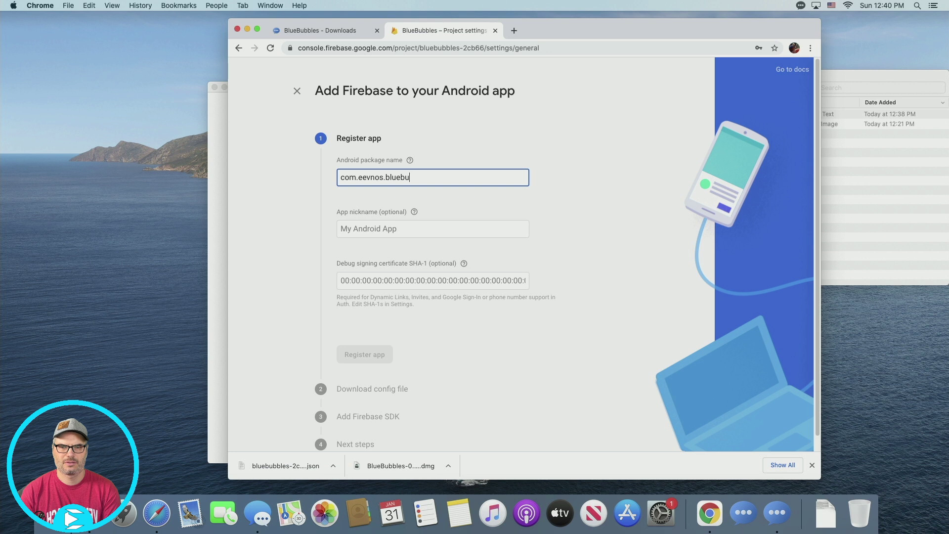
{"action": "type", "text": "bbles"}
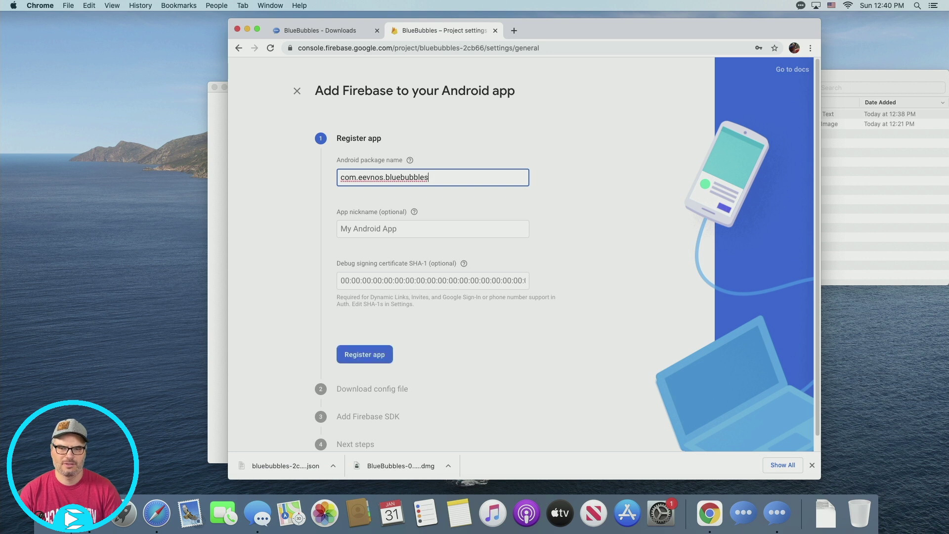
{"action": "left_click", "coordinate": [369, 358]}
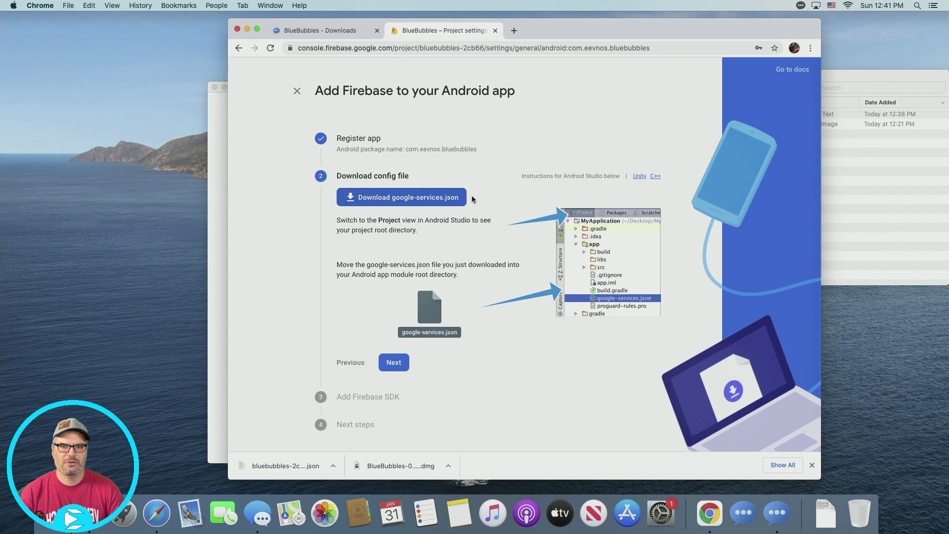
{"action": "left_click", "coordinate": [431, 203]}
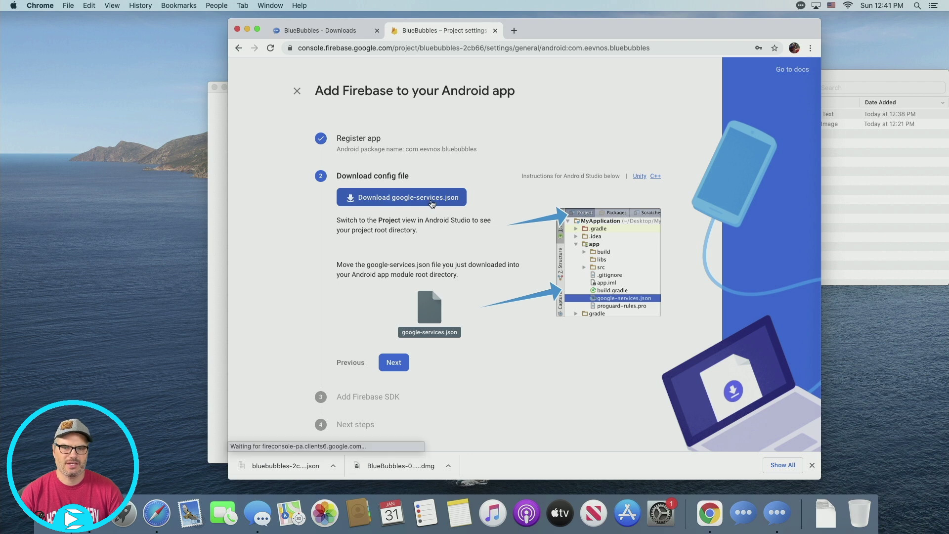
{"action": "left_click", "coordinate": [212, 353]}
- Drag google-services.json onto the FCM Client box and continue to the Dashboard
{"action": "left_click", "coordinate": [862, 276]}
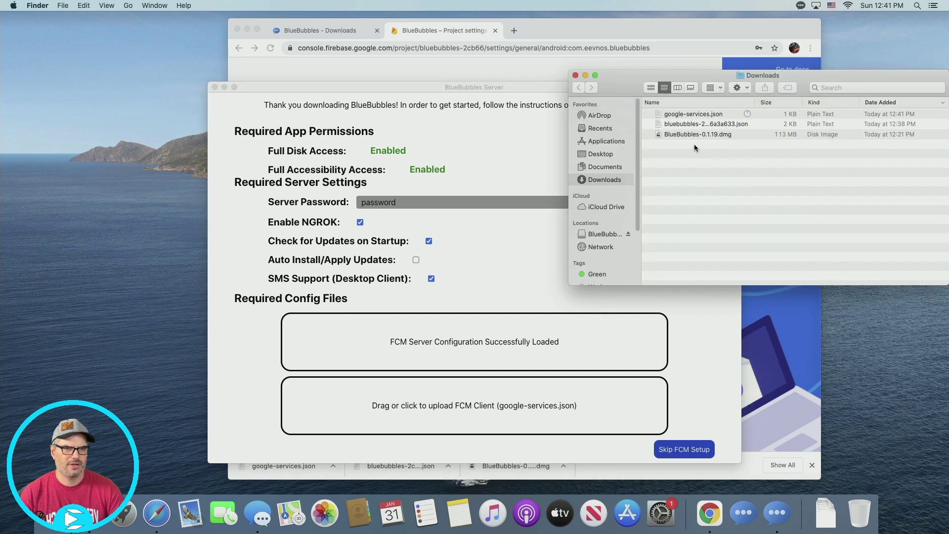
{"action": "left_click_drag", "start_coordinate": [693, 118], "coordinate": [493, 414]}
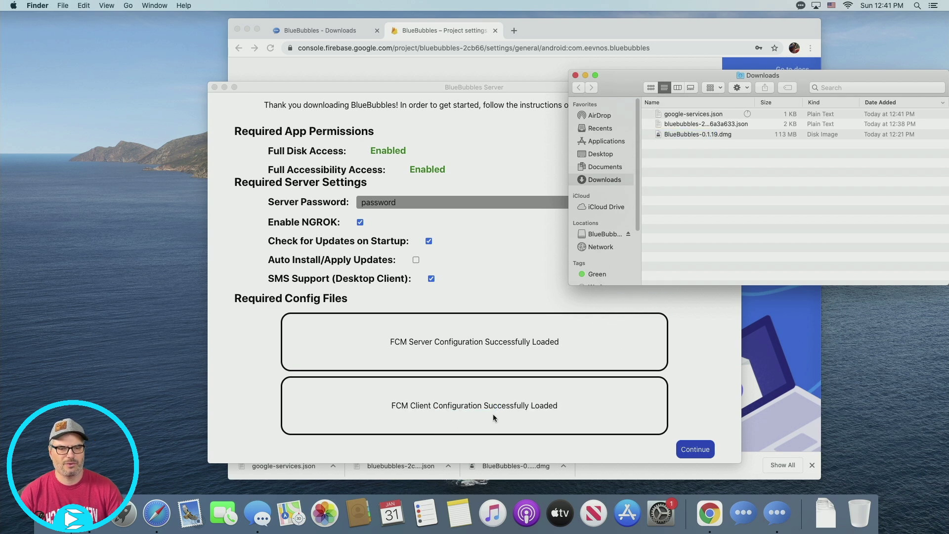
{"action": "left_click", "coordinate": [697, 450]}
{"action": "left_click", "coordinate": [697, 450]}
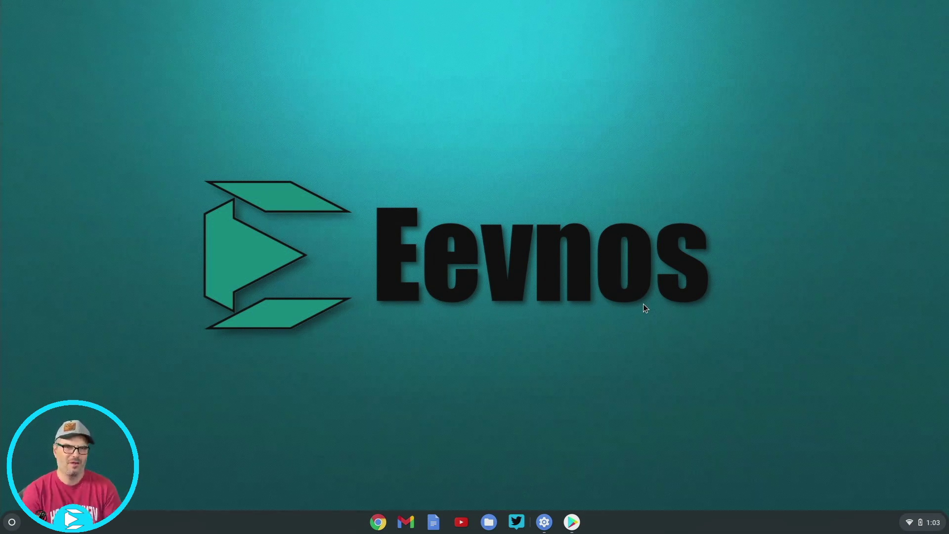
- Search the Play Store for 'bluebu' and install the BlueBubbles app
{"action": "left_click", "coordinate": [573, 521]}
{"action": "left_click", "coordinate": [308, 90]}
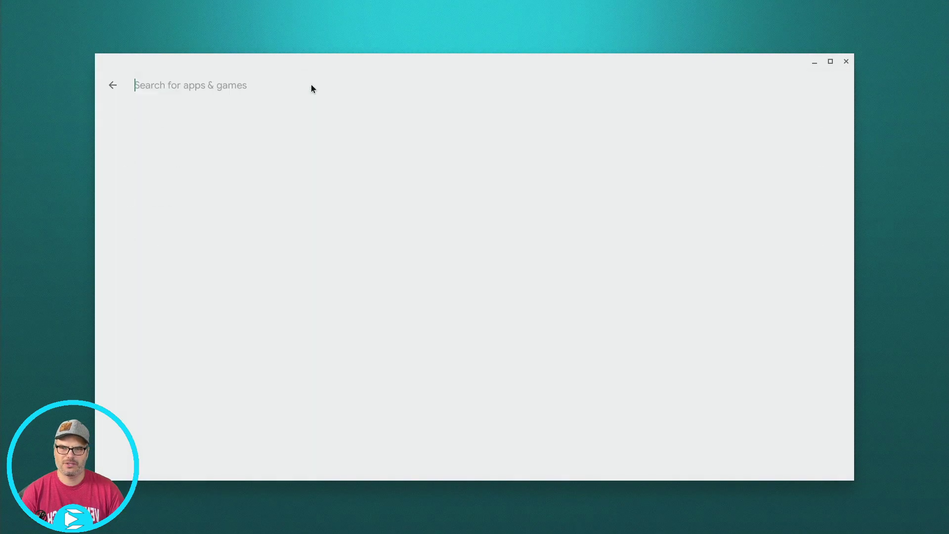
{"action": "type", "text": "blu"}
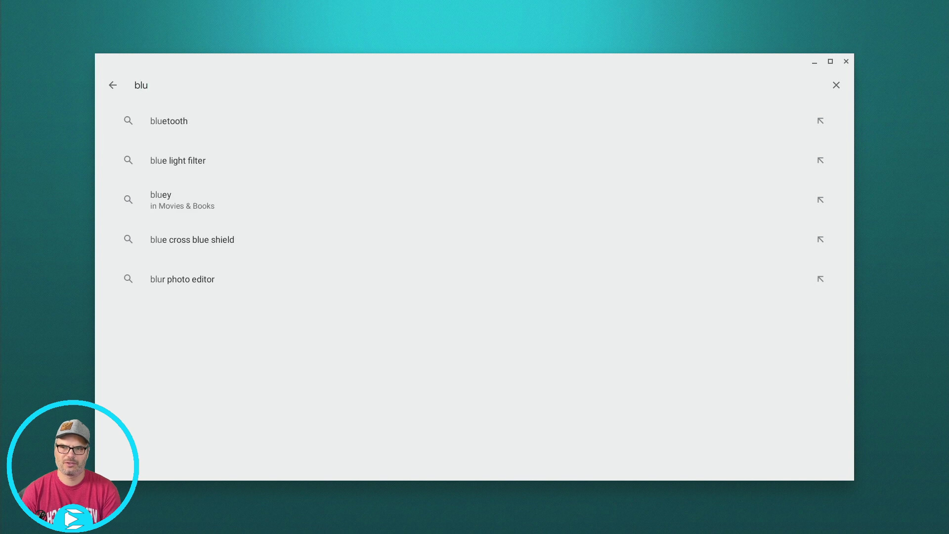
{"action": "type", "text": "ebu"}
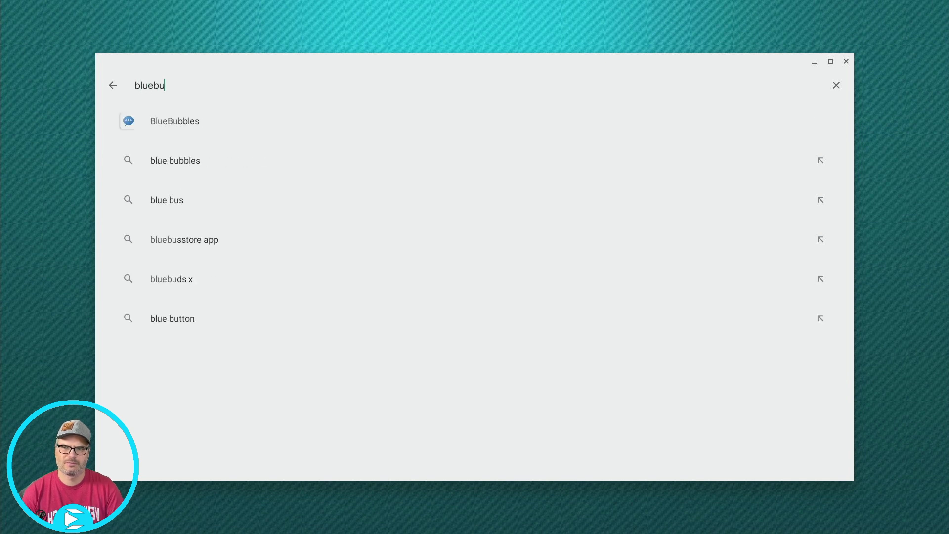
{"action": "left_click", "coordinate": [179, 120]}
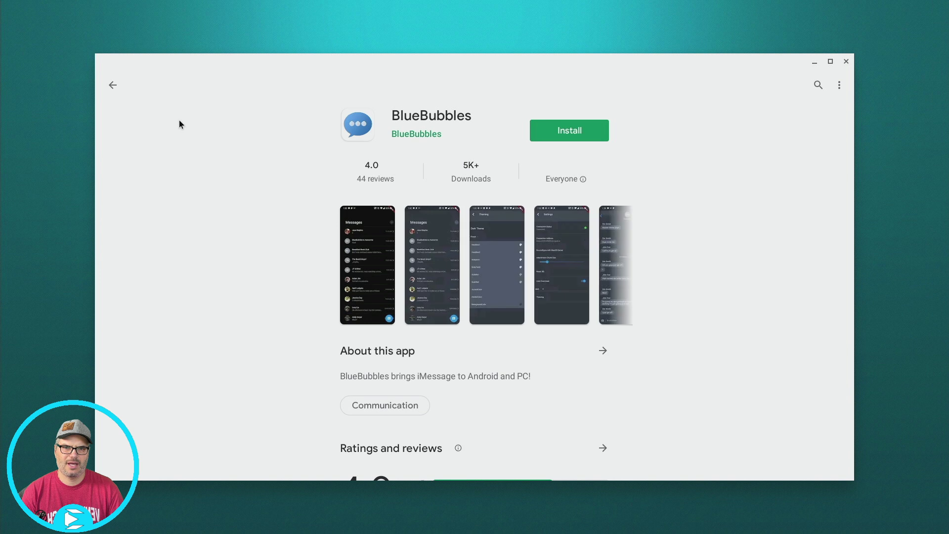
{"action": "left_click", "coordinate": [582, 138]}
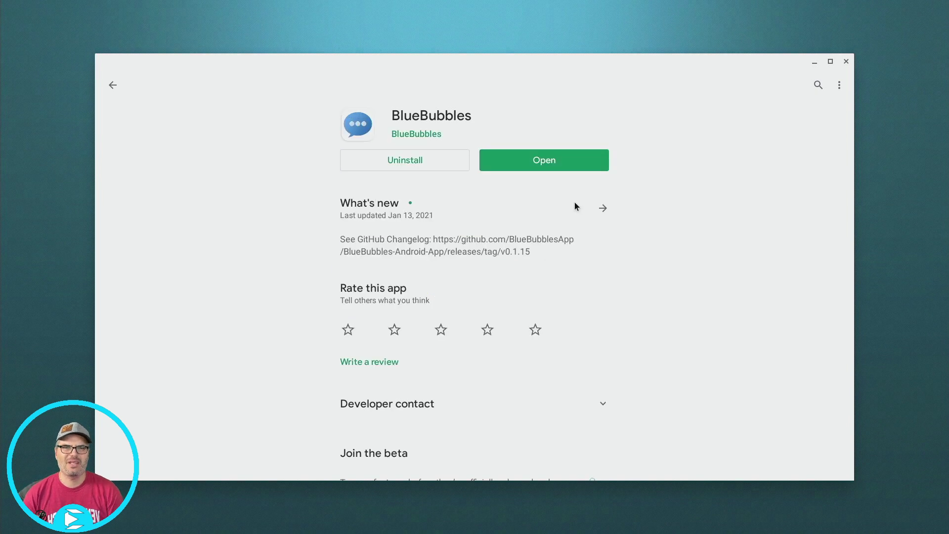
- Launch BlueBubbles, confirm the Mac server is installed, and choose manual server URL entry
{"action": "left_click", "coordinate": [556, 168]}
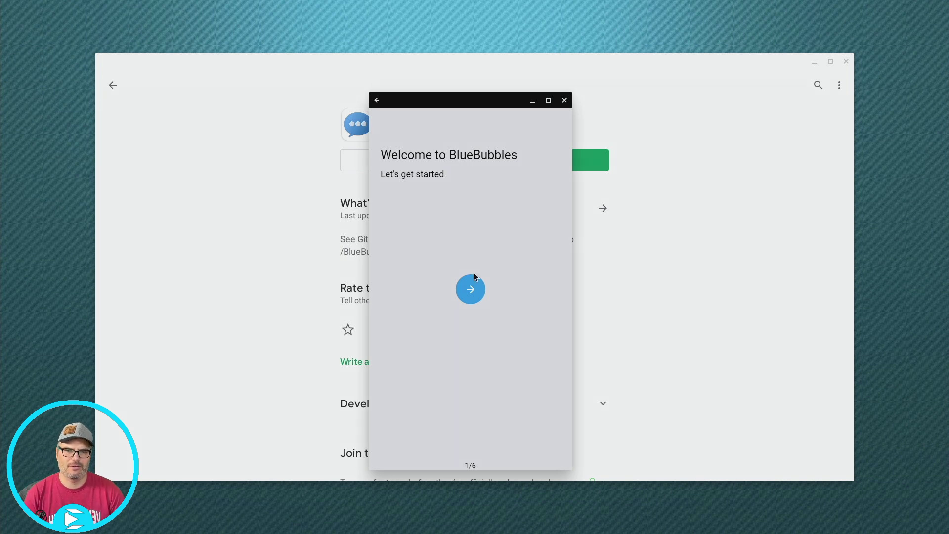
{"action": "left_click", "coordinate": [476, 289]}
{"action": "left_click", "coordinate": [475, 290]}
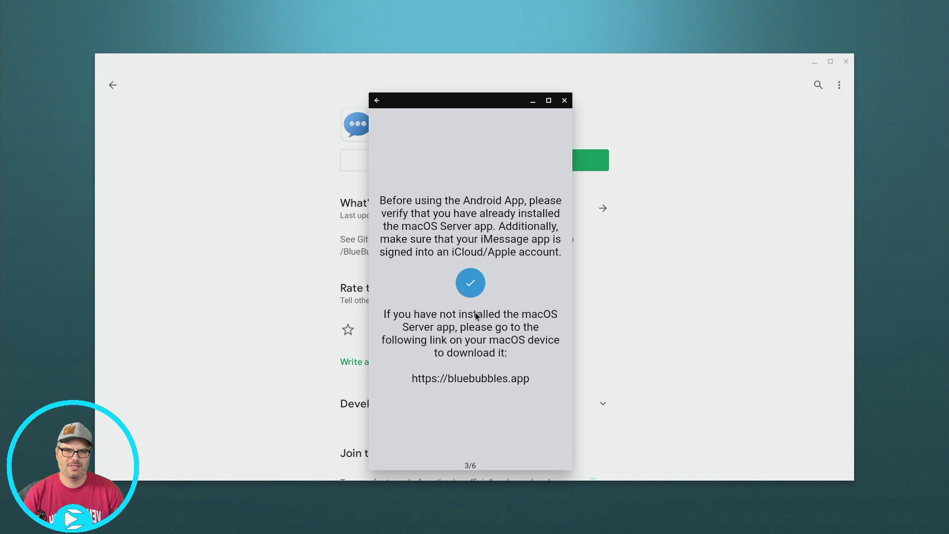
{"action": "left_click", "coordinate": [469, 291]}
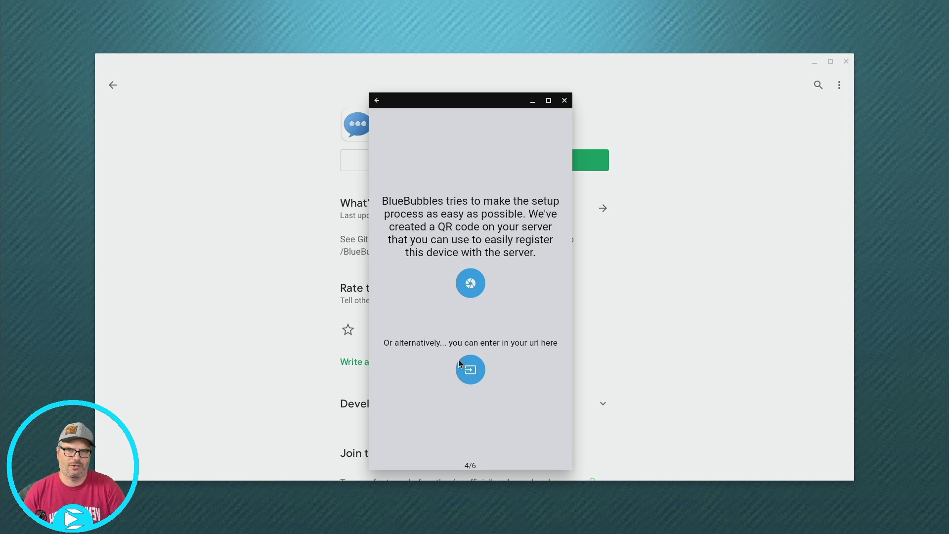
{"action": "left_click", "coordinate": [481, 371]}
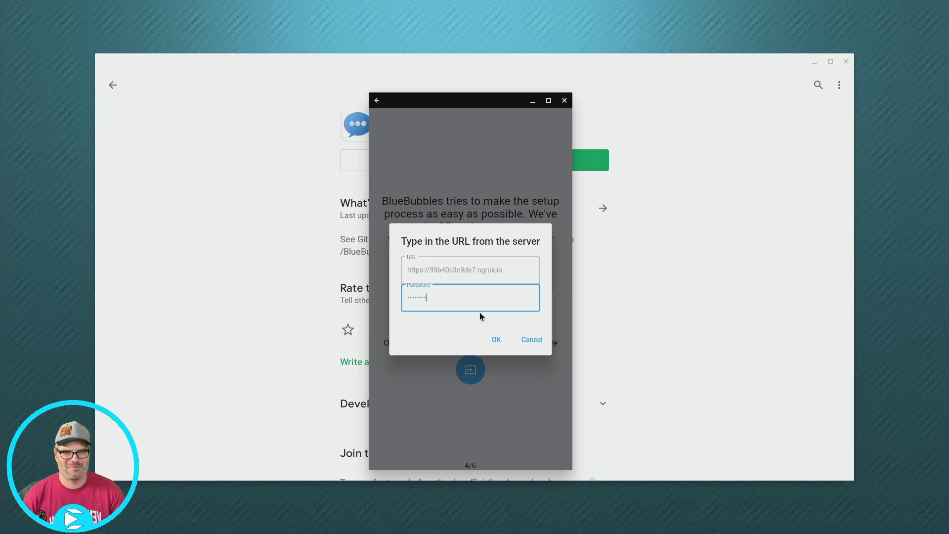
- Connect to the Mac server with the entered URL and password, then start syncing 25 messages per chat
{"action": "left_click", "coordinate": [495, 341]}
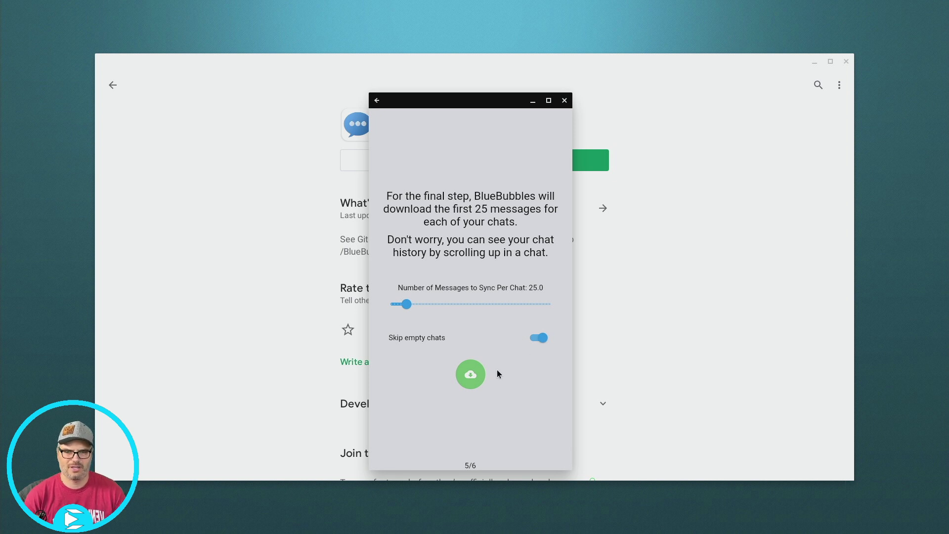
{"action": "left_click", "coordinate": [471, 375]}
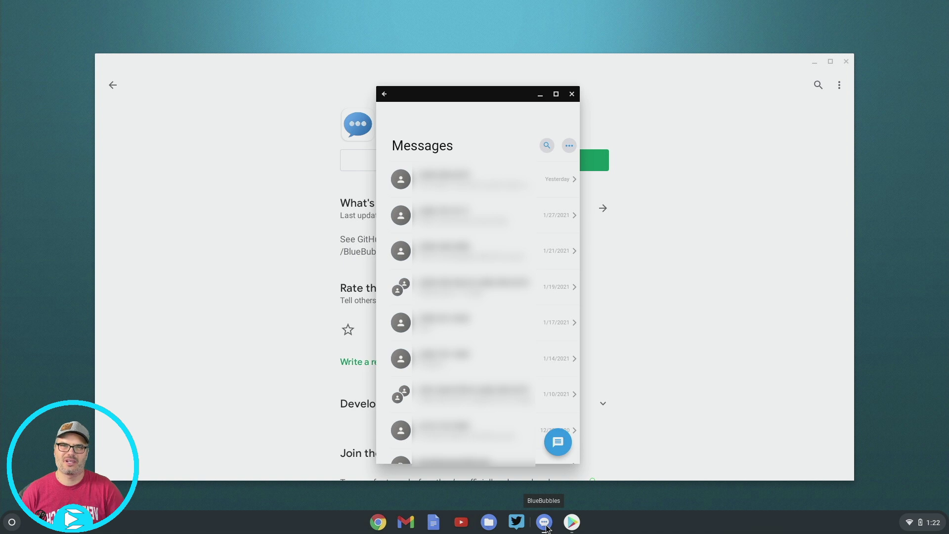
- Open a conversation and send 'This is a test from BlueBubbles on the Chromebook'
{"action": "left_click", "coordinate": [469, 178]}
{"action": "type", "text": "Th"}
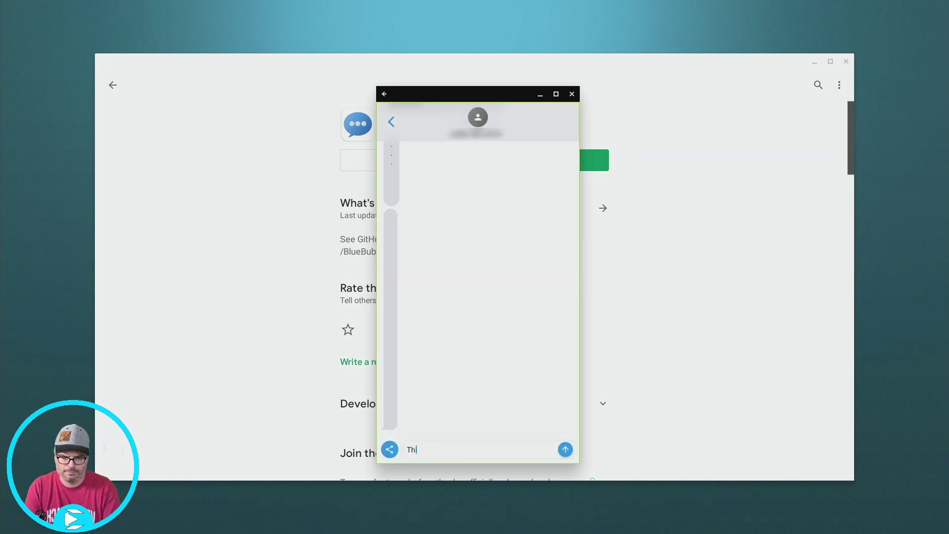
{"action": "type", "text": "is is a test"}
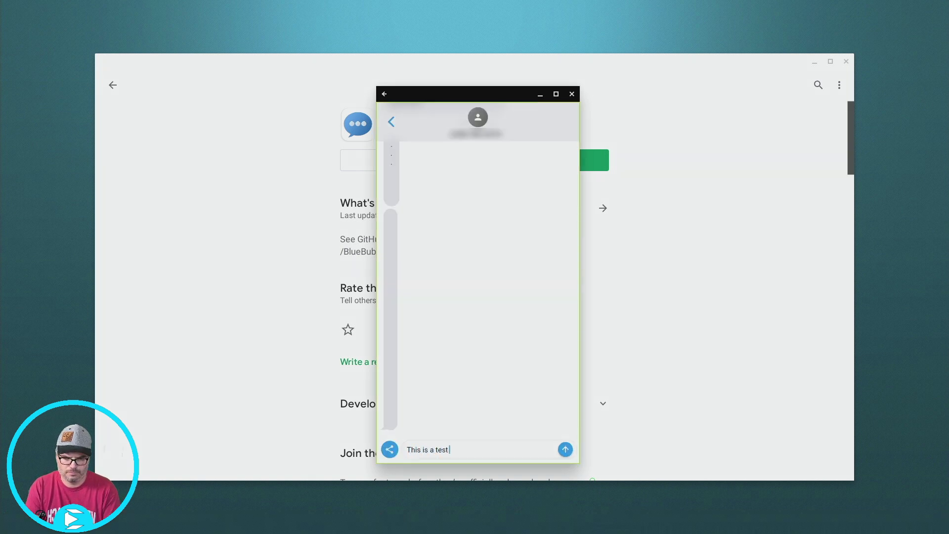
{"action": "type", "text": " from BlueB"}
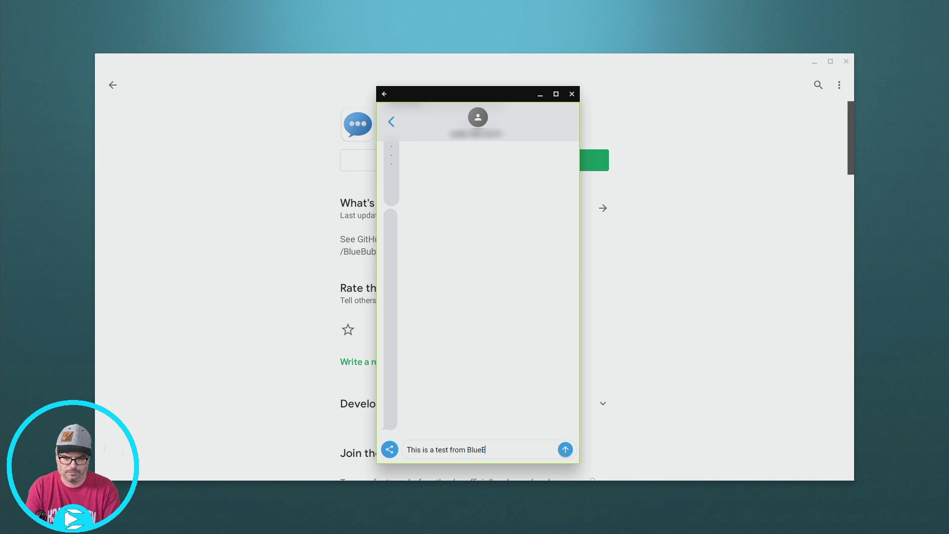
{"action": "type", "text": "ubbles on the"}
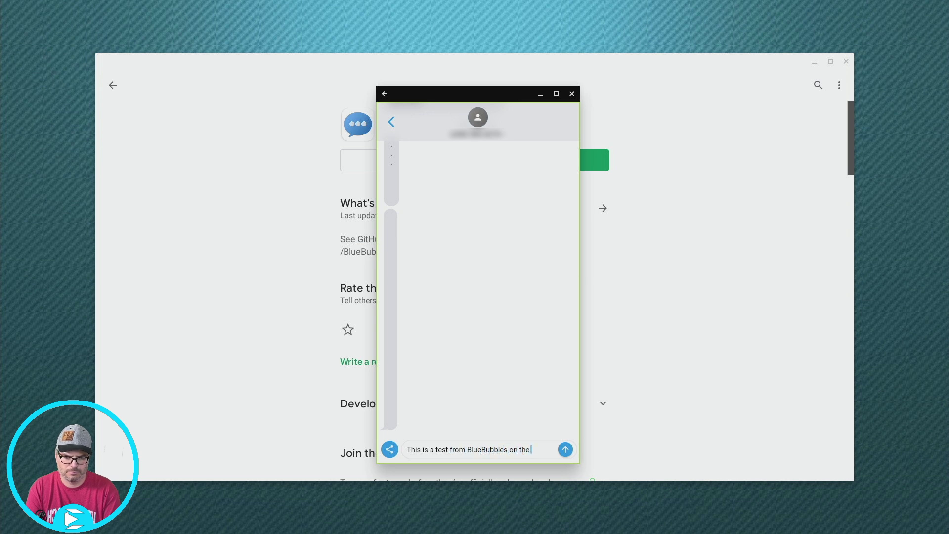
{"action": "type", "text": " Chromebook"}
{"action": "key", "text": "shift+Return"}
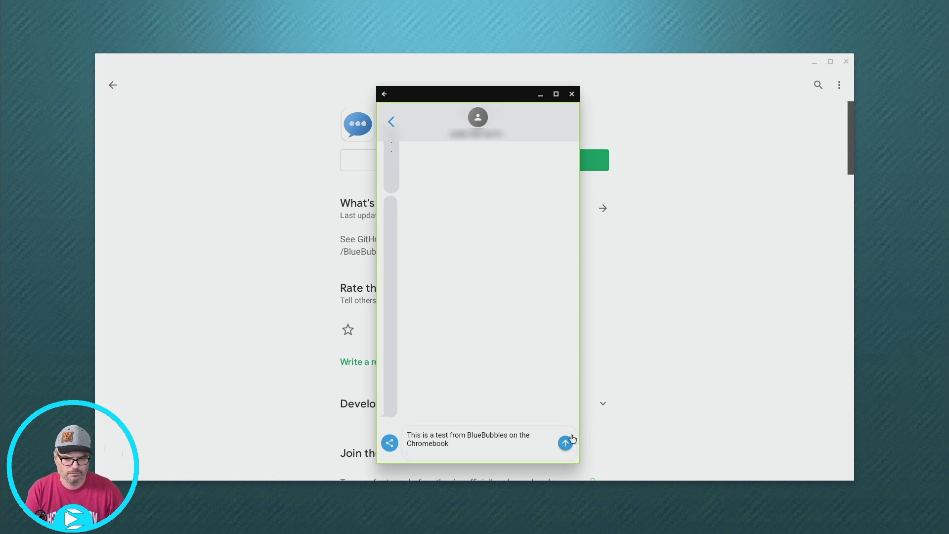
{"action": "left_click", "coordinate": [560, 447]}
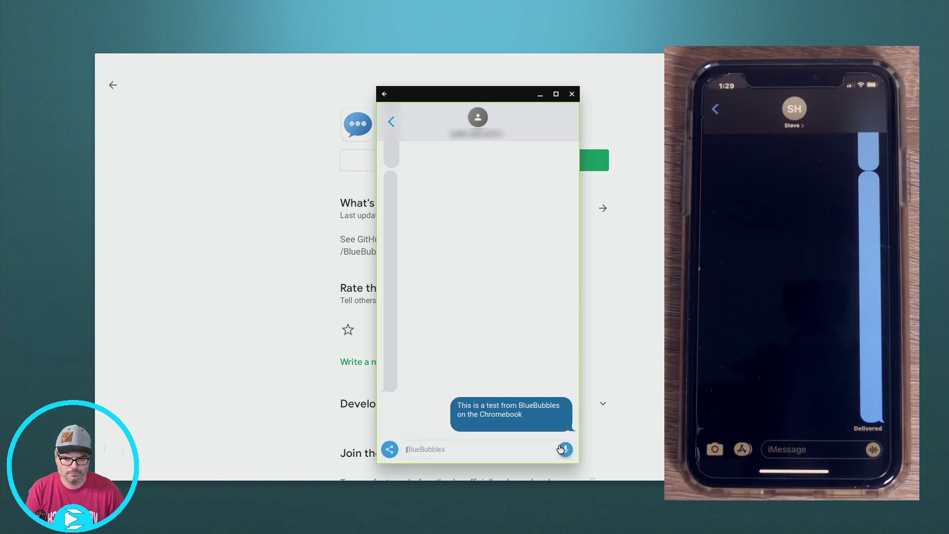